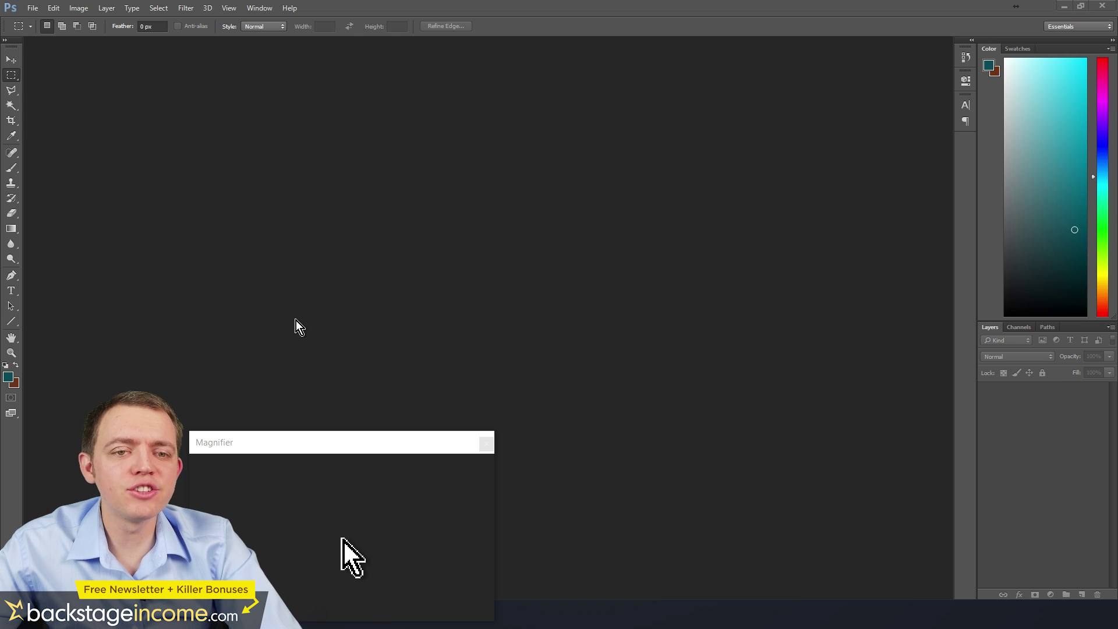
- Open the New Document dialog from the File menu
{"action": "left_click", "coordinate": [35, 6]}
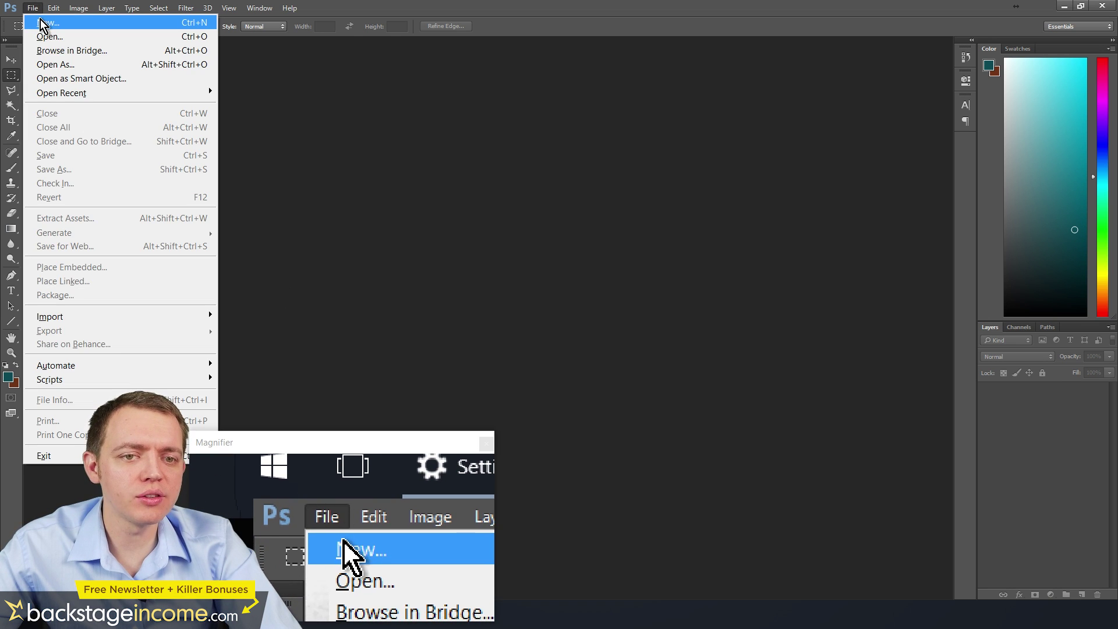
{"action": "left_click", "coordinate": [97, 22]}
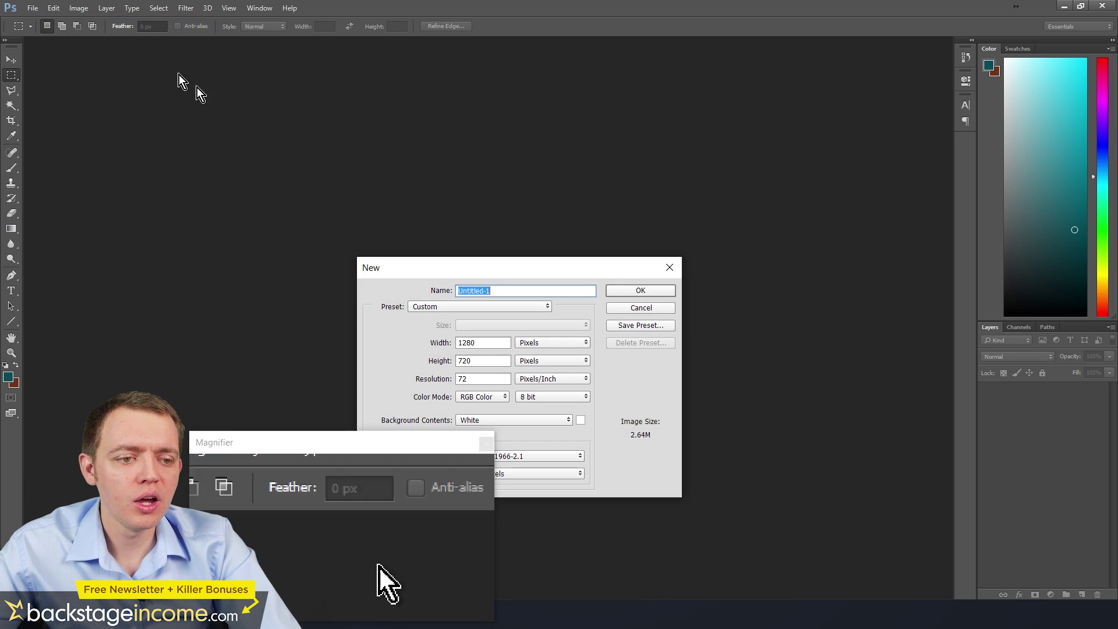
{"action": "left_click_drag", "start_coordinate": [520, 271], "coordinate": [574, 185]}
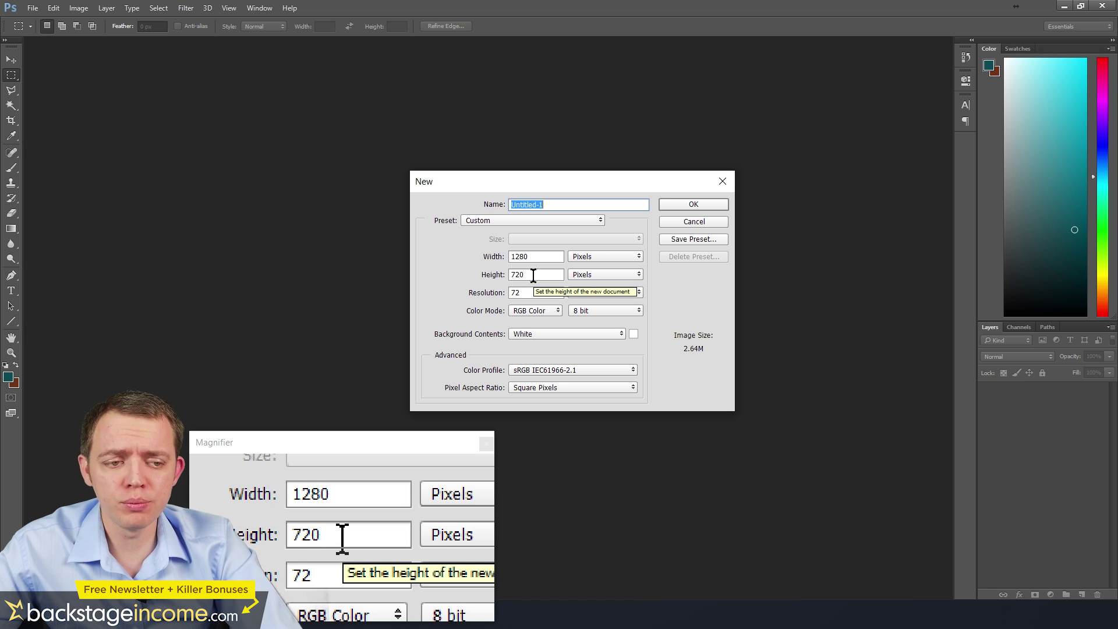
- Create a blank white document 1280 pixels wide by 720 pixels high
{"action": "double_click", "coordinate": [519, 256]}
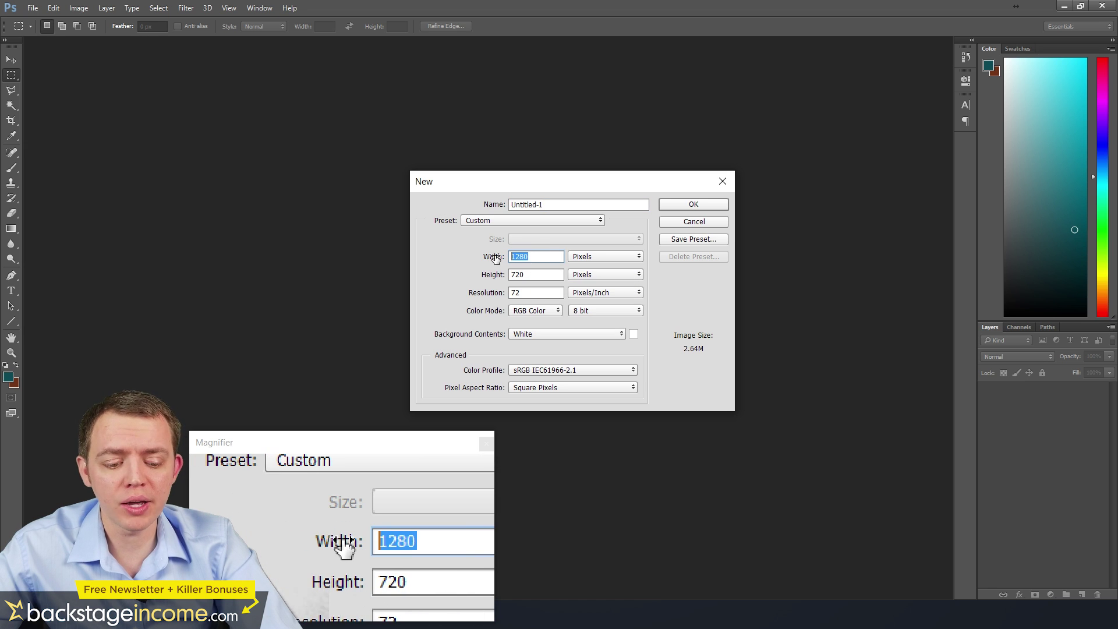
{"action": "type", "text": "1902"}
{"action": "key", "text": "BackSpace"}
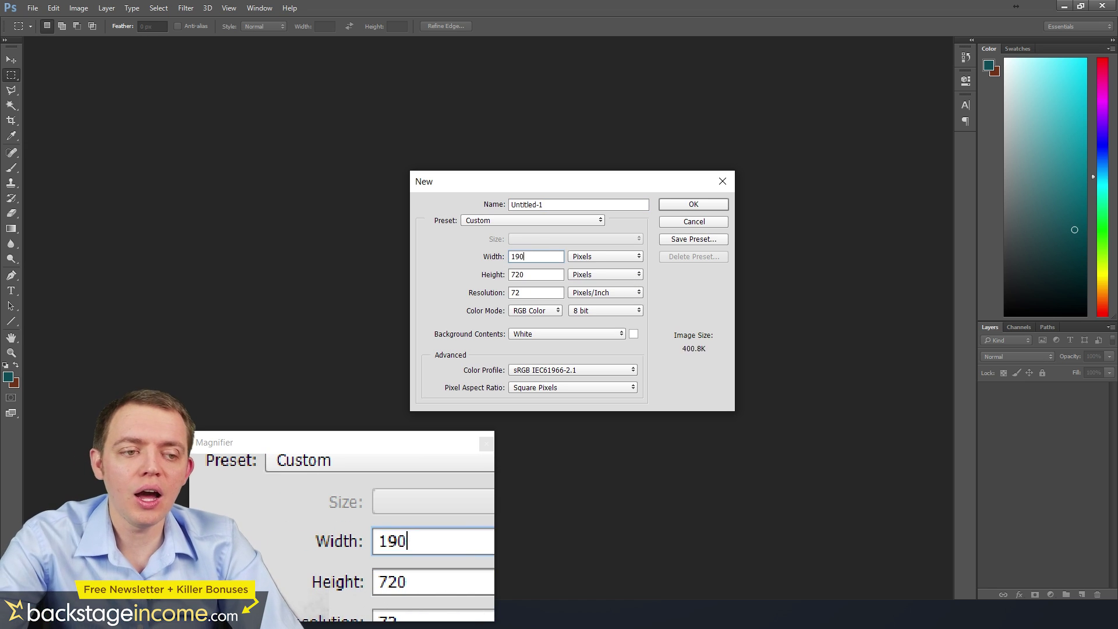
{"action": "type", "text": "20"}
{"action": "key", "text": "Tab"}
{"action": "type", "text": "1080"}
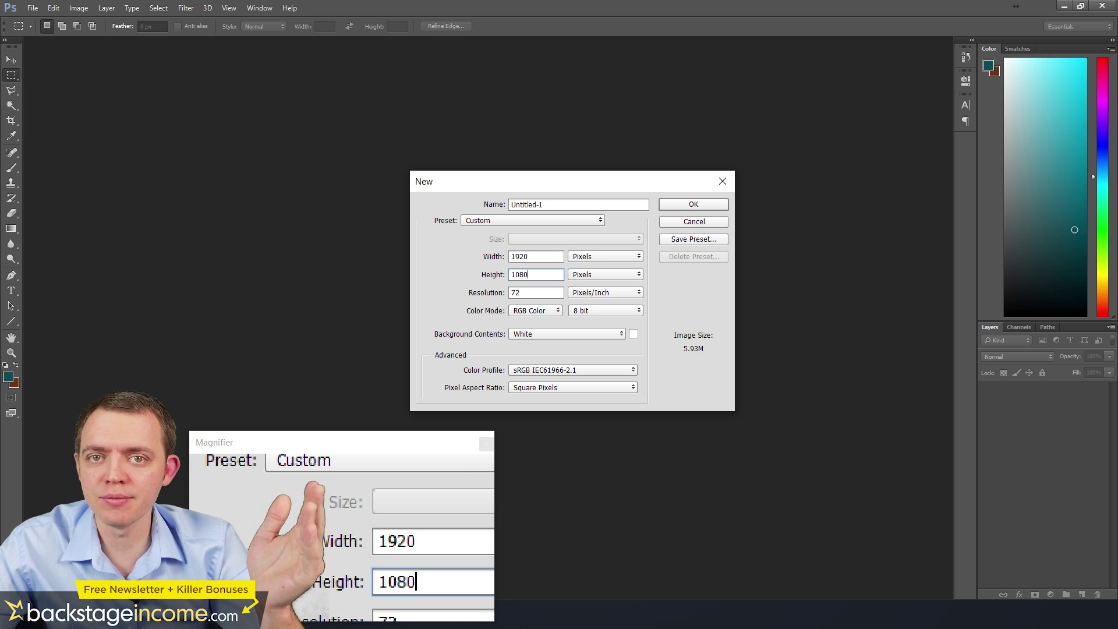
{"action": "double_click", "coordinate": [530, 256]}
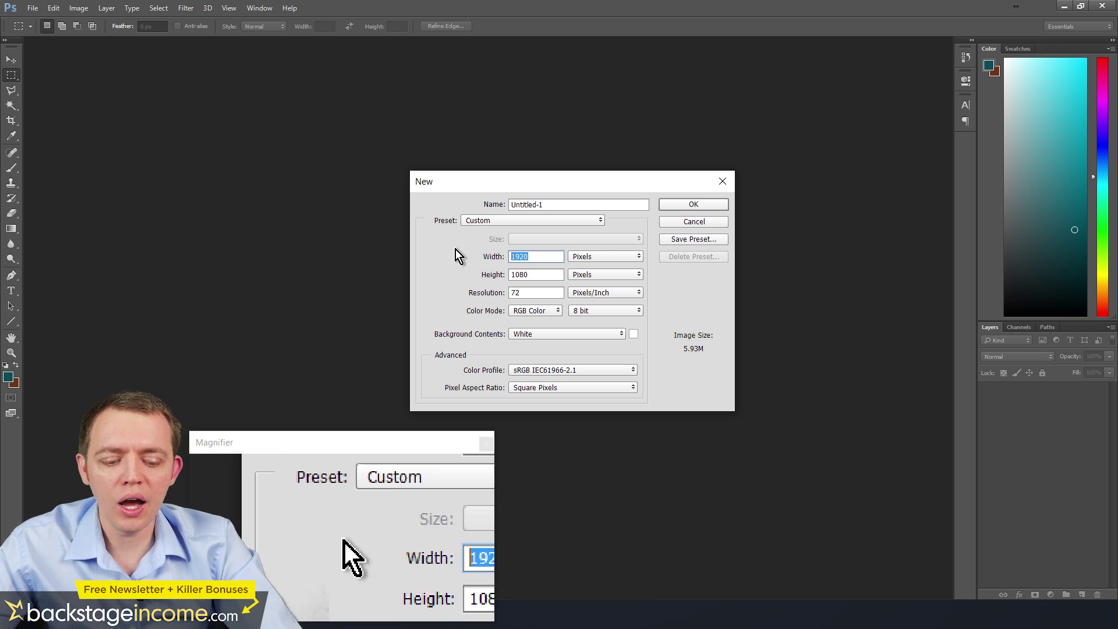
{"action": "type", "text": "1280"}
{"action": "key", "text": "Tab"}
{"action": "type", "text": "720"}
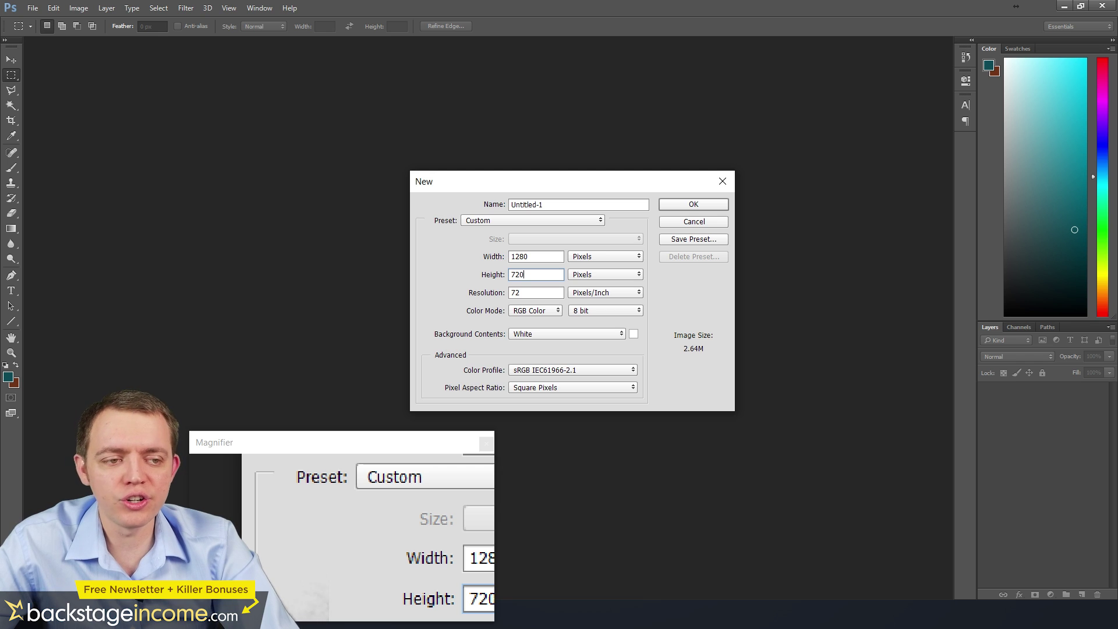
{"action": "key", "text": "Return"}
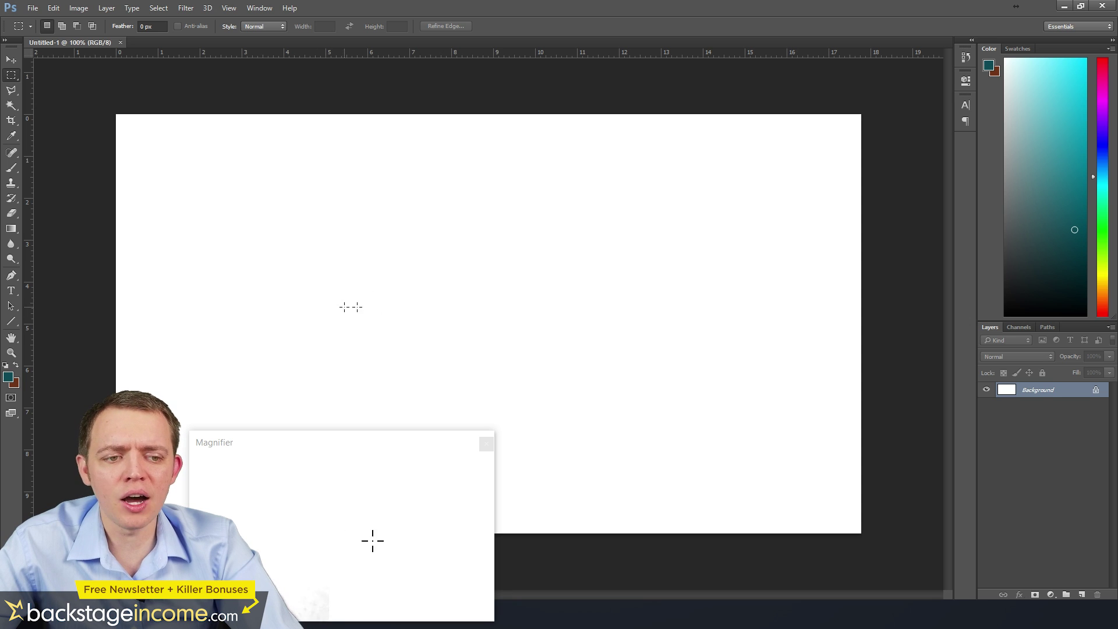
- Float Untitled-1 in its own window and add an empty Layer 1 above Background
{"action": "key", "text": "ctrl+minus"}
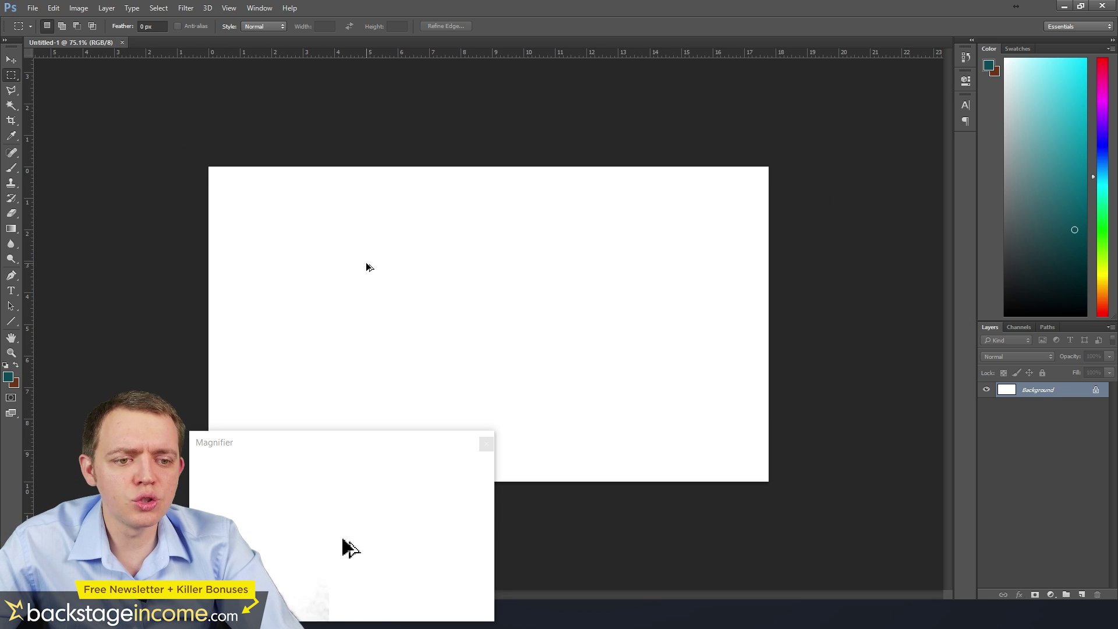
{"action": "key", "text": "ctrl+plus"}
{"action": "left_click_drag", "start_coordinate": [60, 44], "coordinate": [498, 71]}
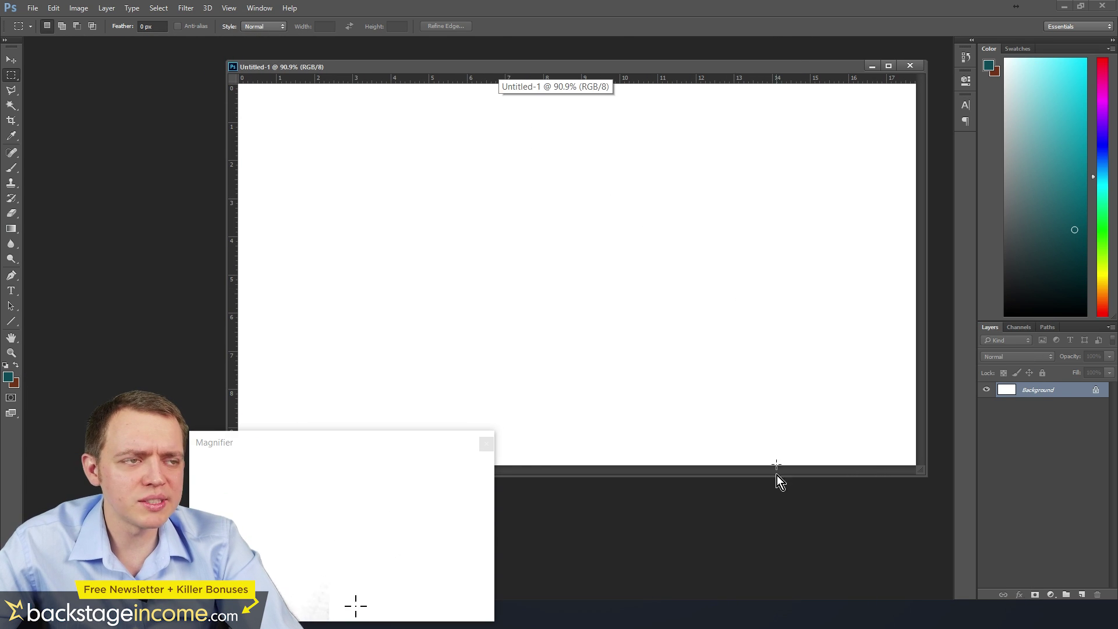
{"action": "left_click_drag", "start_coordinate": [795, 65], "coordinate": [819, 48]}
{"action": "scroll", "coordinate": [742, 189], "scroll_direction": "down", "scroll_amount": 1}
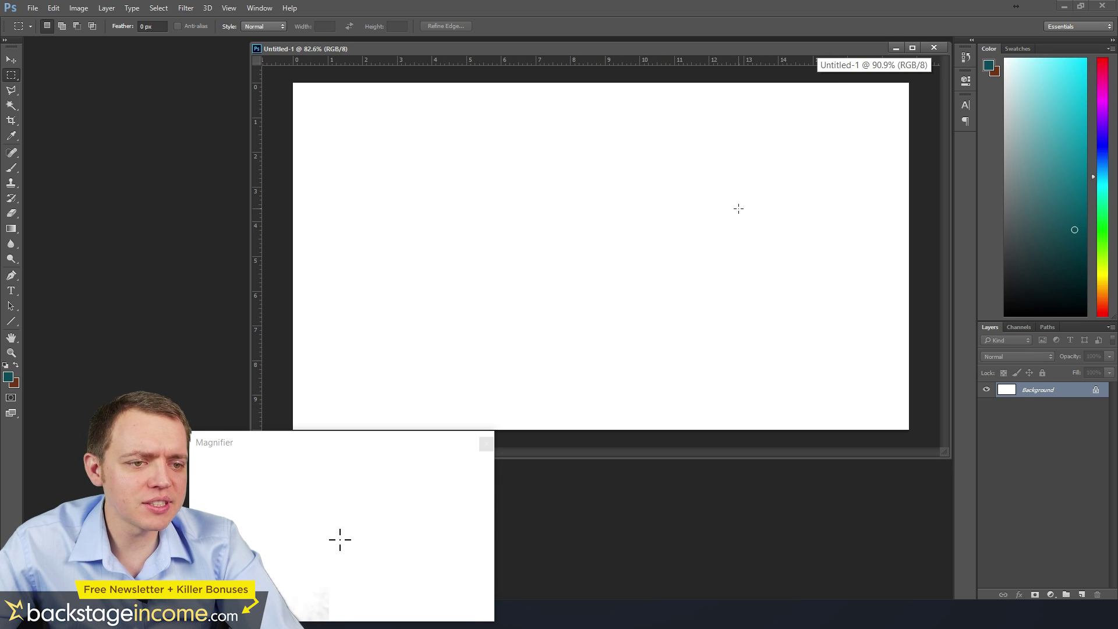
{"action": "scroll", "coordinate": [728, 213], "scroll_direction": "down", "scroll_amount": 1}
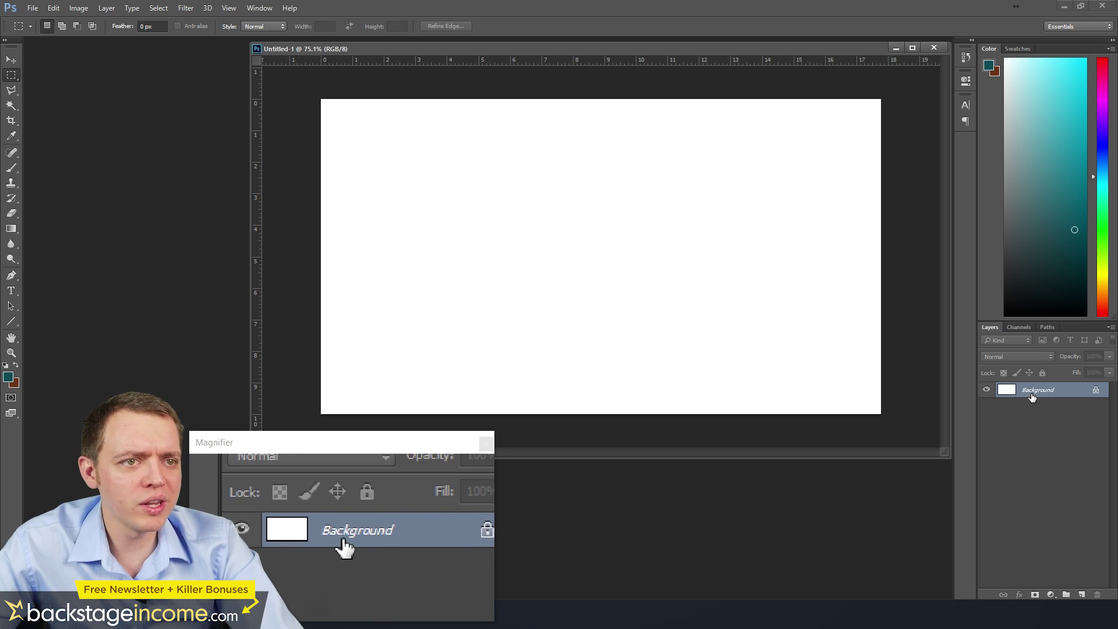
{"action": "left_click", "coordinate": [1082, 596]}
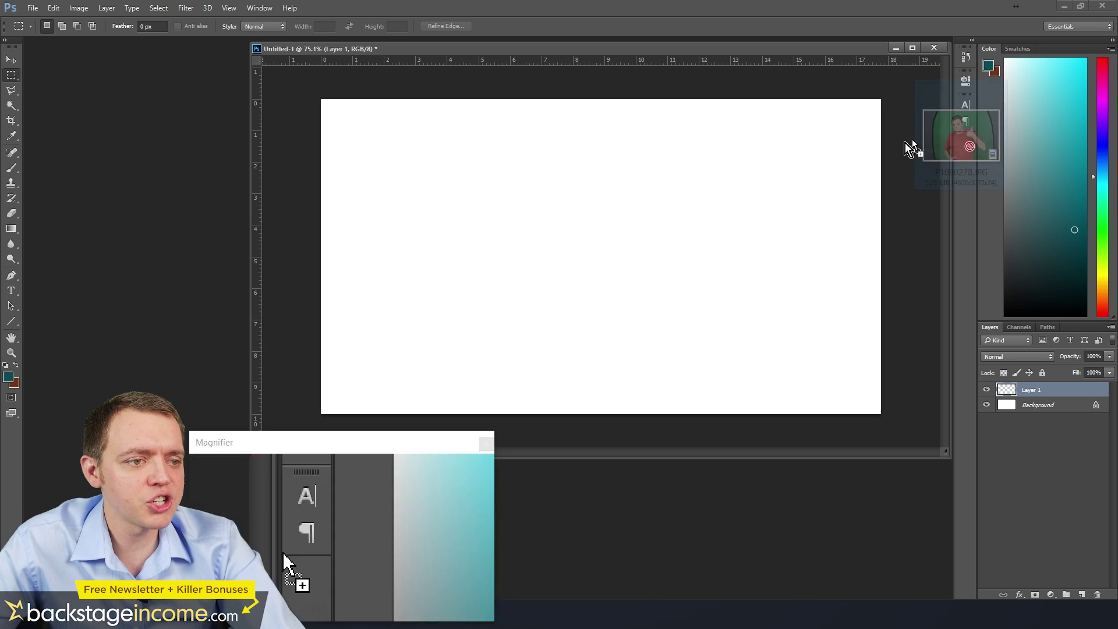
- Place the green-screen photo P1080278 on the canvas and scale it to about 56%
{"action": "left_click_drag", "start_coordinate": [871, 152], "coordinate": [599, 252]}
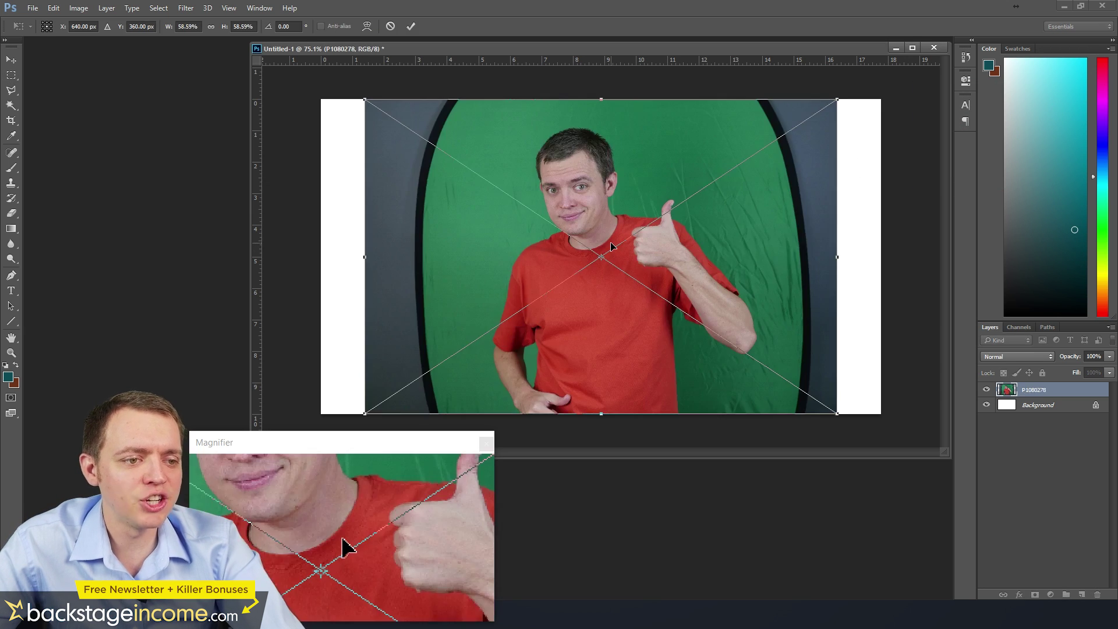
{"action": "left_click_drag", "start_coordinate": [837, 99], "coordinate": [828, 107]}
{"action": "key", "text": "Return"}
{"action": "key", "text": "m"}
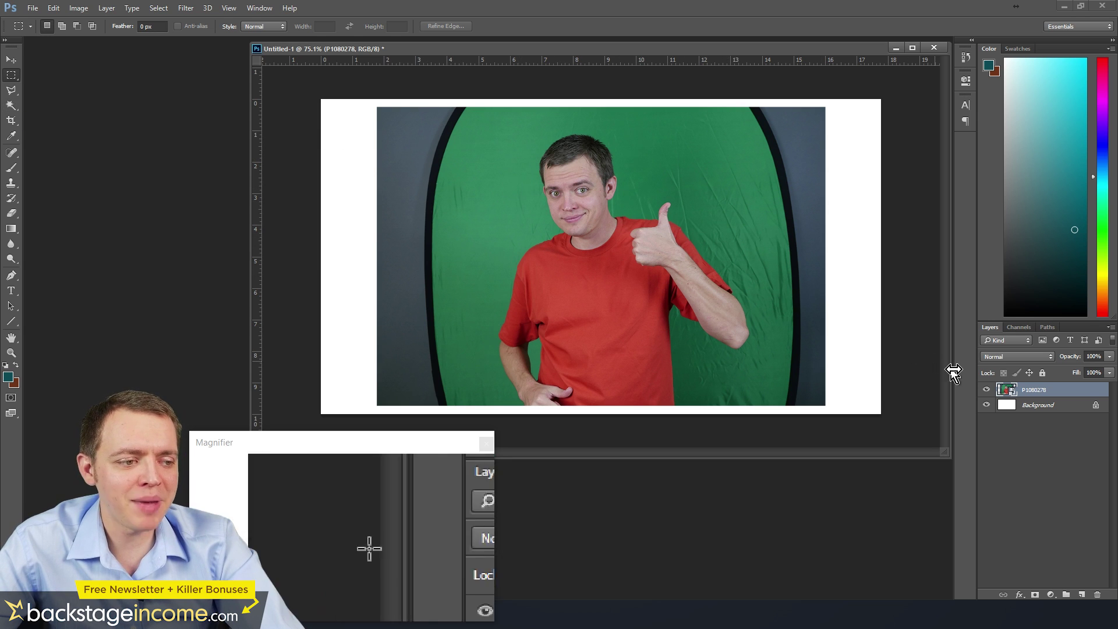
- Rasterize the photo layer and Magic Wand-select all the green backdrop at tolerance 35
{"action": "right_click", "coordinate": [1037, 398]}
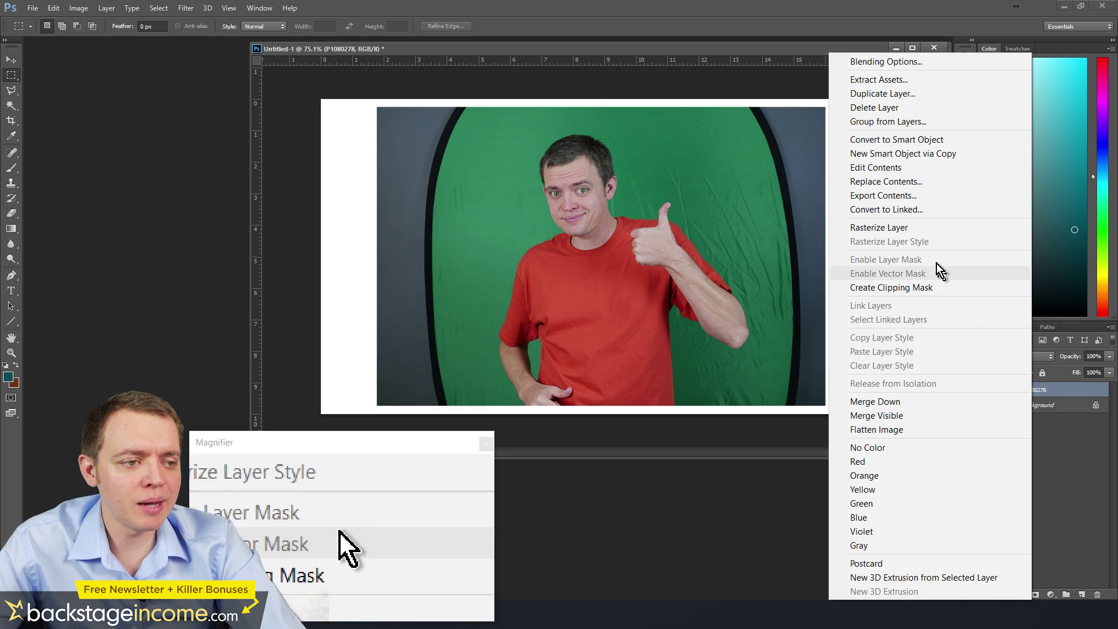
{"action": "left_click", "coordinate": [904, 233]}
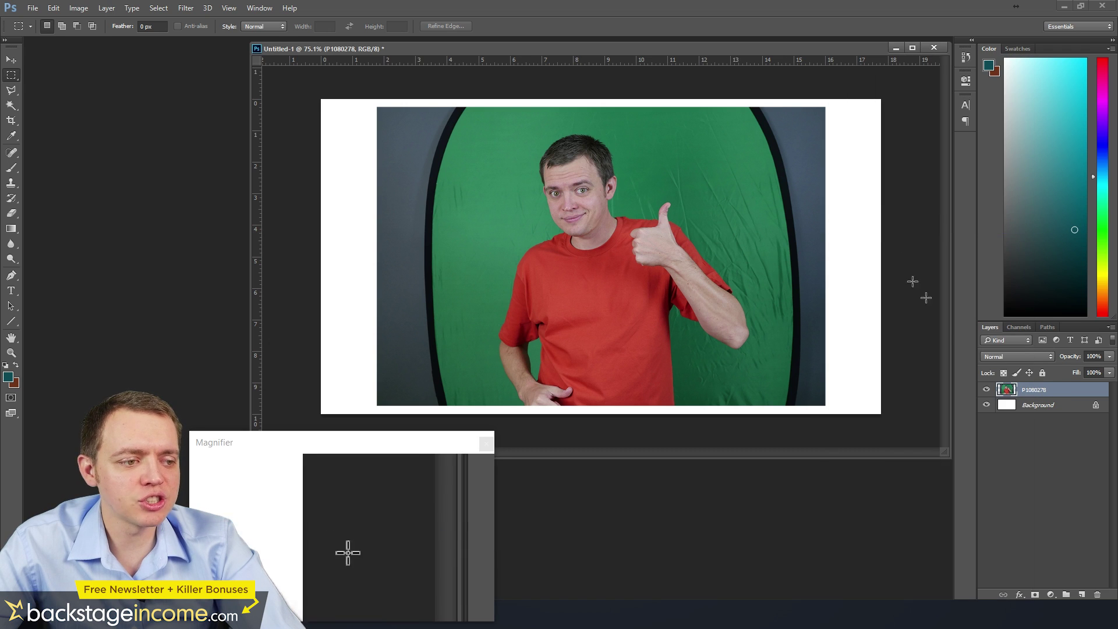
{"action": "left_click", "coordinate": [9, 107]}
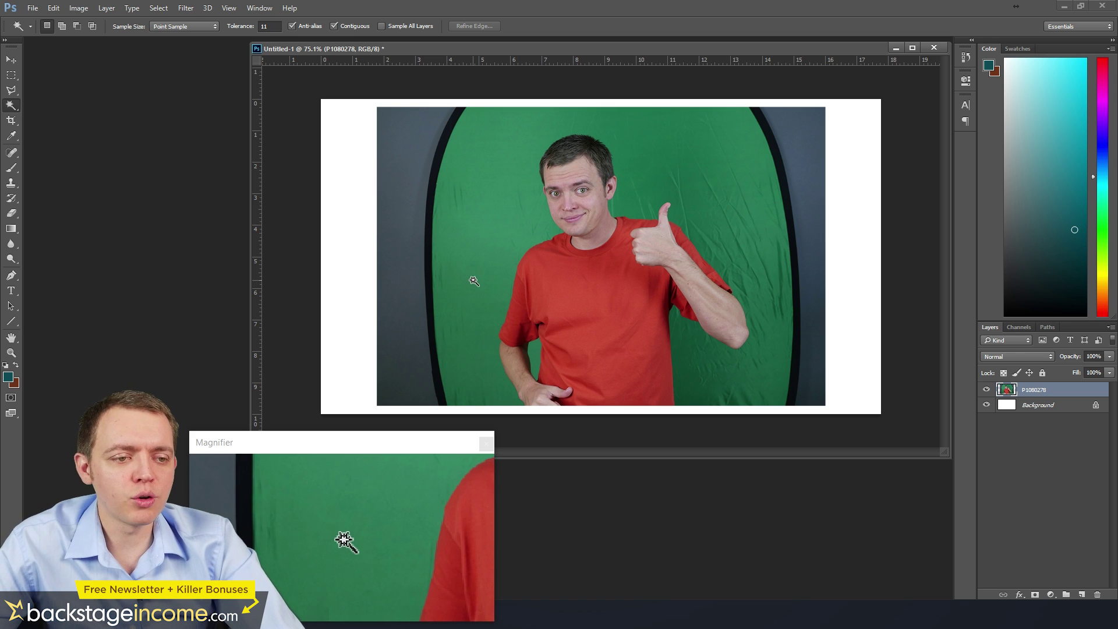
{"action": "left_click", "coordinate": [489, 284]}
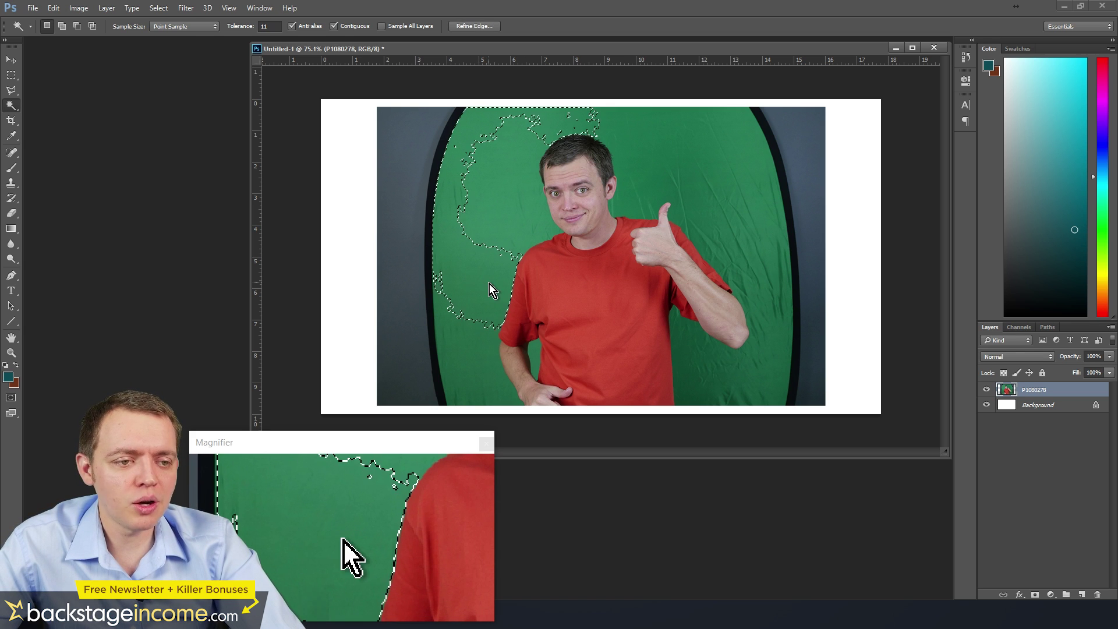
{"action": "left_click", "coordinate": [264, 26]}
{"action": "type", "text": "35"}
{"action": "left_click", "coordinate": [475, 236]}
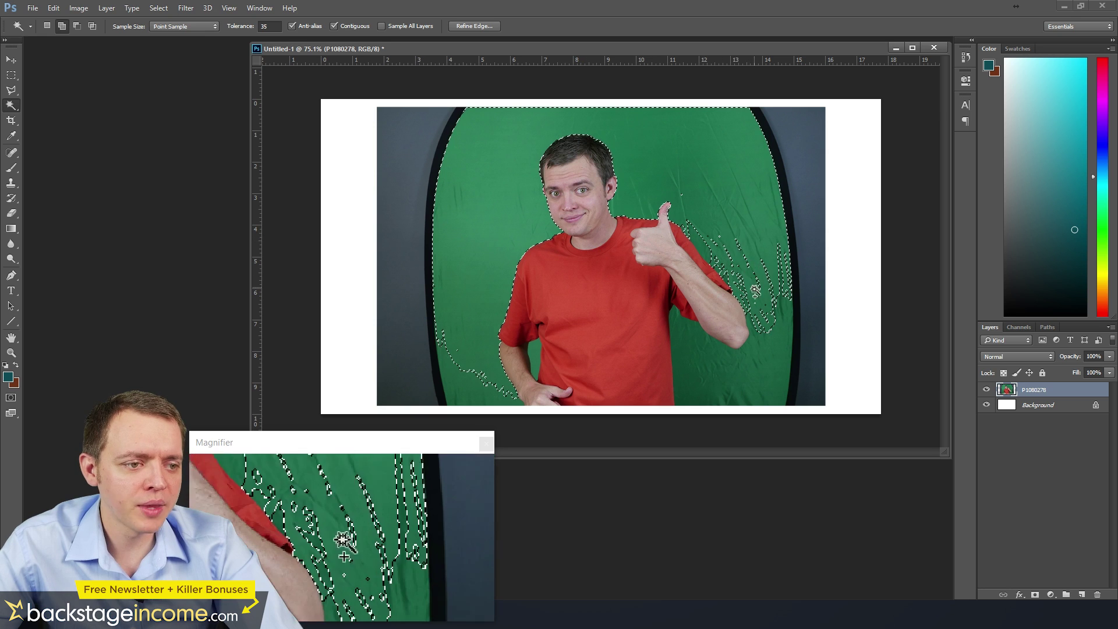
{"action": "left_click", "coordinate": [769, 307], "text": "shift"}
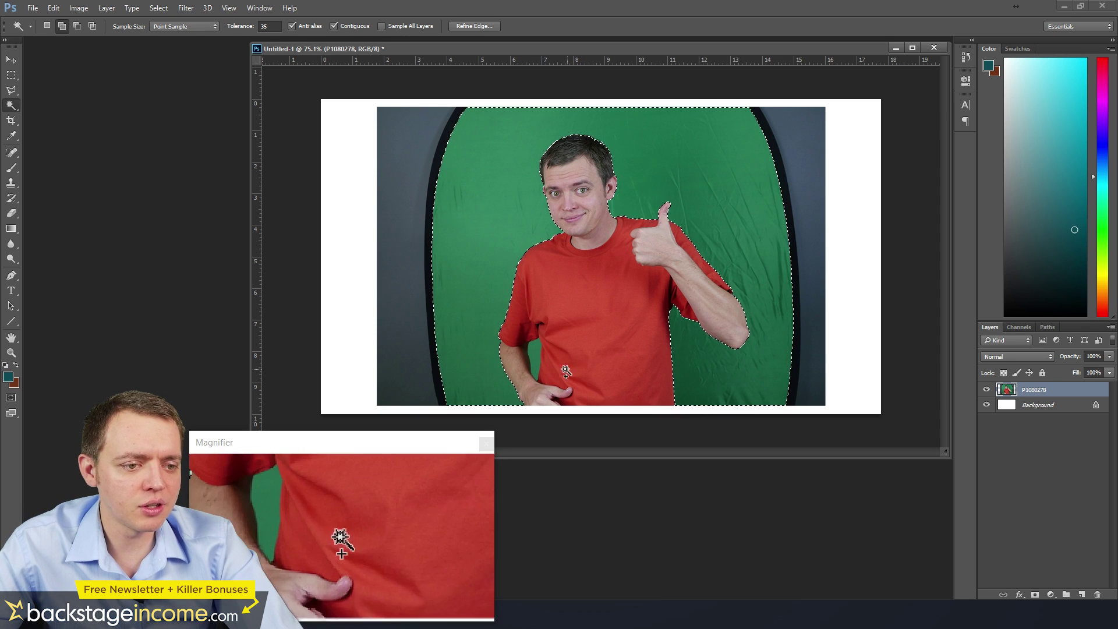
{"action": "left_click", "coordinate": [534, 356]}
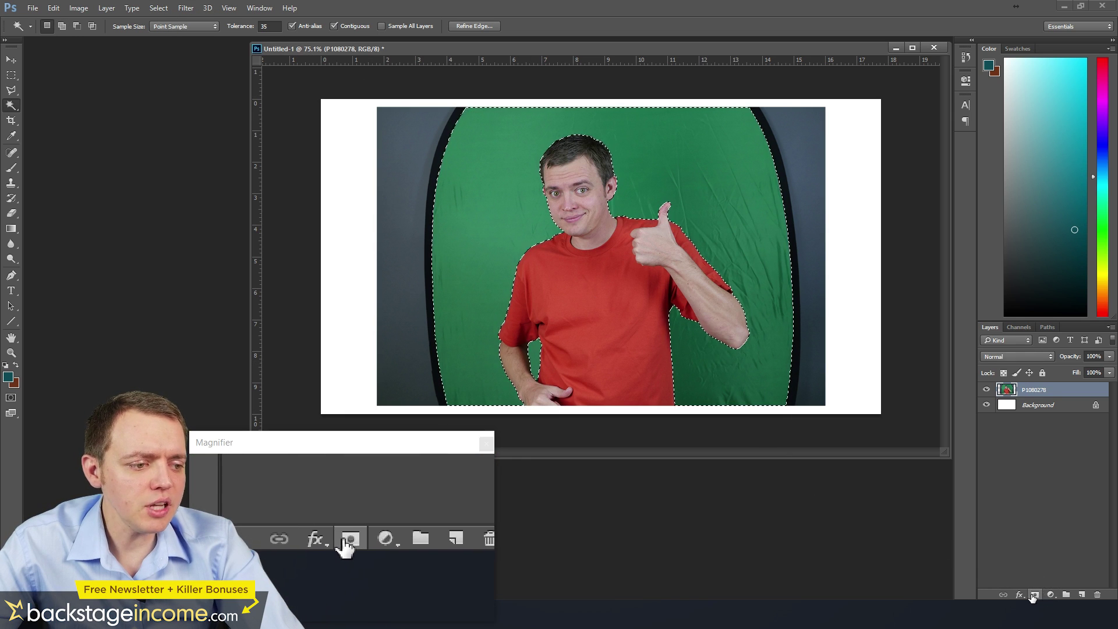
- Add rectangular strips along the left, top, right and bottom canvas edges to the selection
{"action": "left_click", "coordinate": [11, 76]}
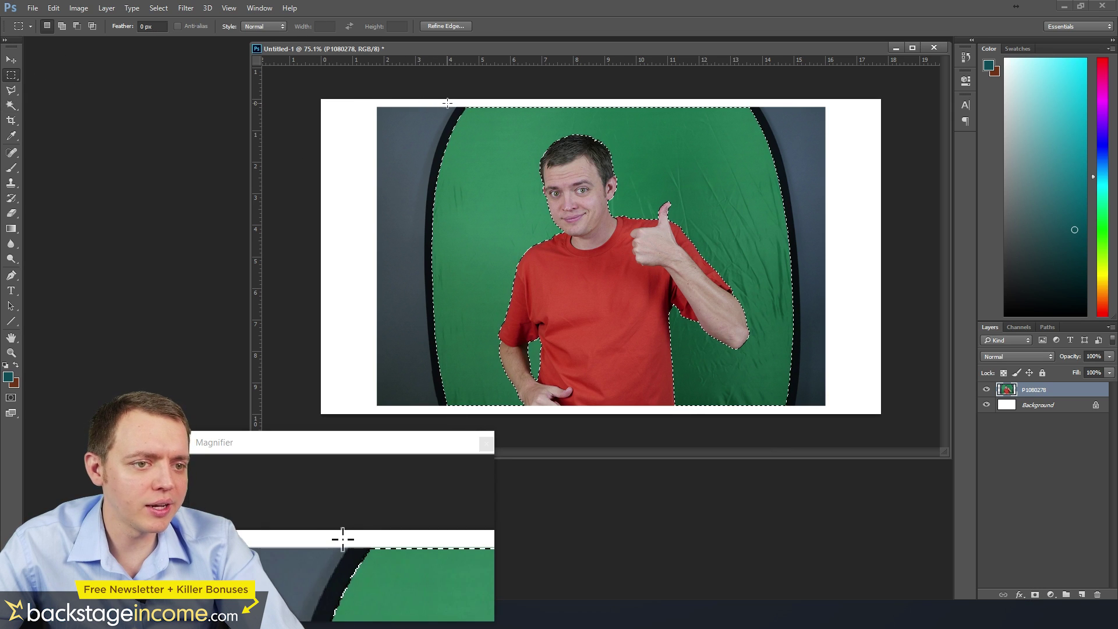
{"action": "left_click", "coordinate": [62, 26]}
{"action": "left_click_drag", "start_coordinate": [482, 99], "coordinate": [352, 452]}
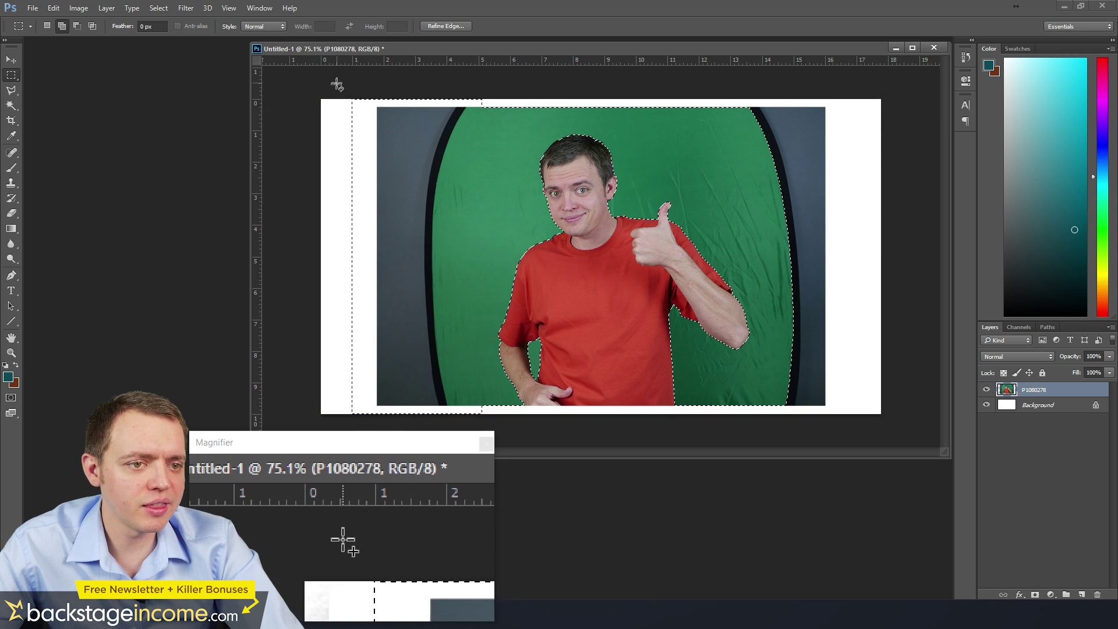
{"action": "left_click_drag", "start_coordinate": [334, 99], "coordinate": [840, 233]}
{"action": "left_click_drag", "start_coordinate": [823, 274], "coordinate": [757, 459]}
{"action": "left_click_drag", "start_coordinate": [879, 414], "coordinate": [321, 402]}
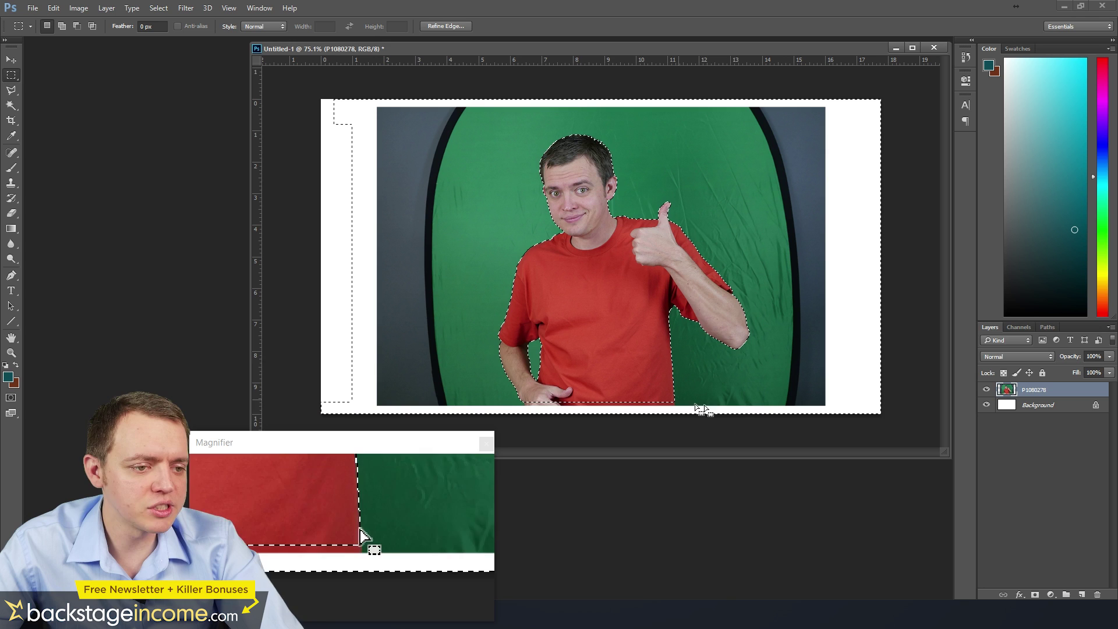
- Undo the wrong mask, invert the selection, and mask the layer to keep only the man
{"action": "left_click", "coordinate": [1036, 595]}
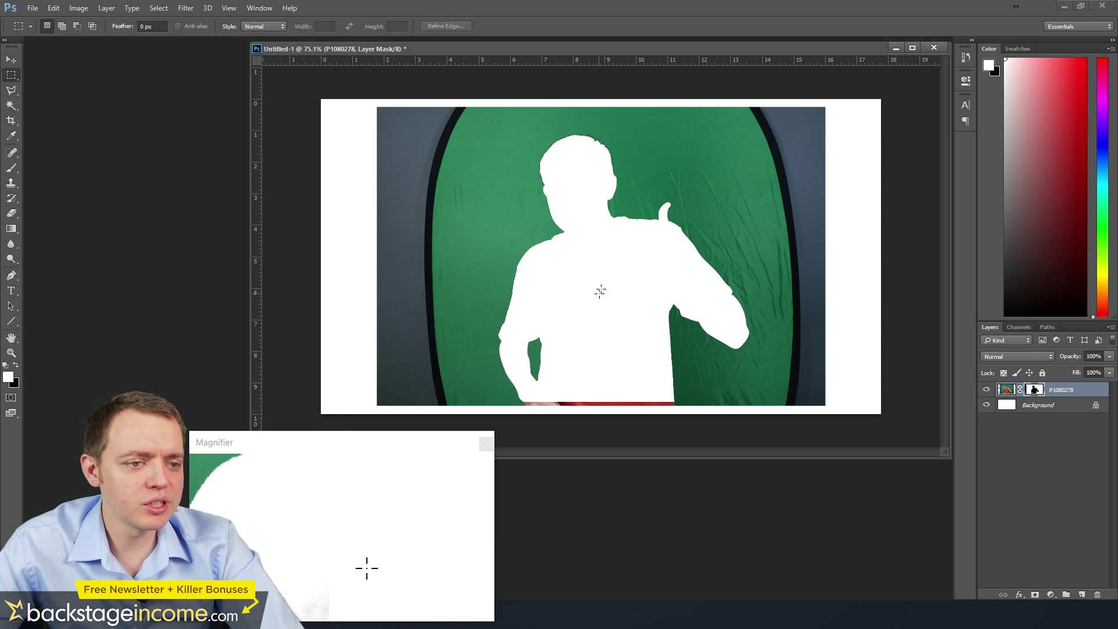
{"action": "key", "text": "ctrl+z"}
{"action": "left_click", "coordinate": [160, 9]}
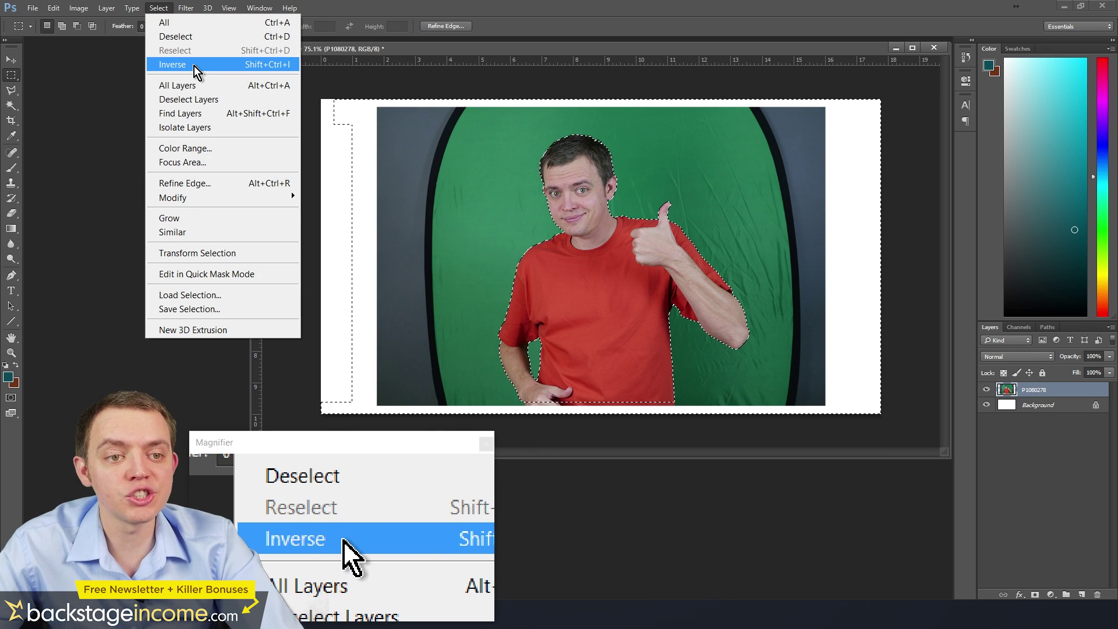
{"action": "left_click", "coordinate": [194, 65]}
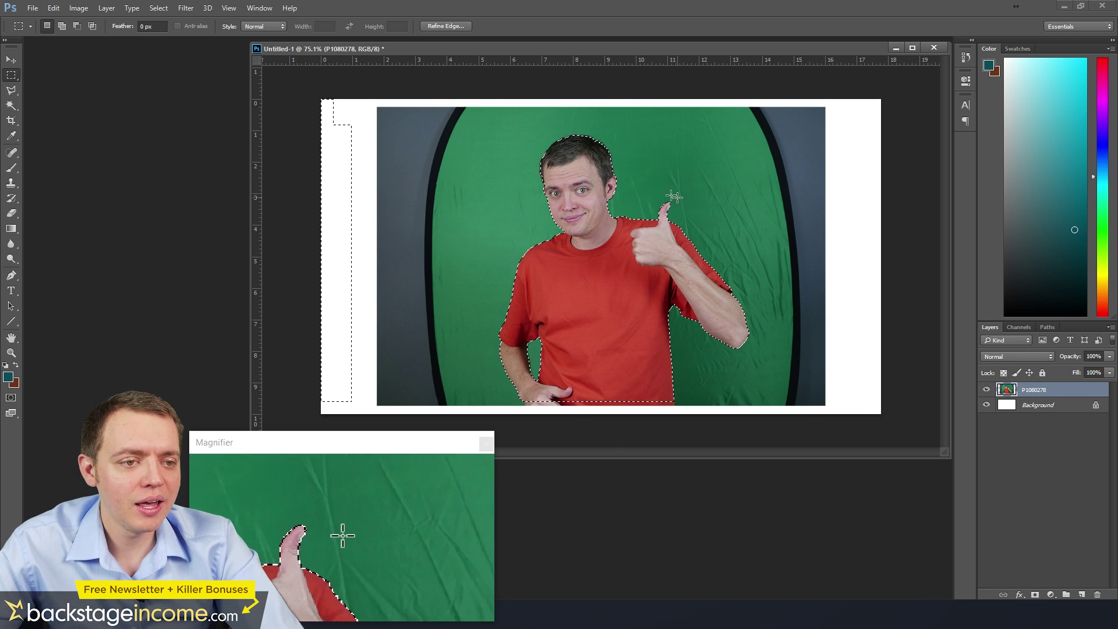
{"action": "left_click", "coordinate": [1036, 595]}
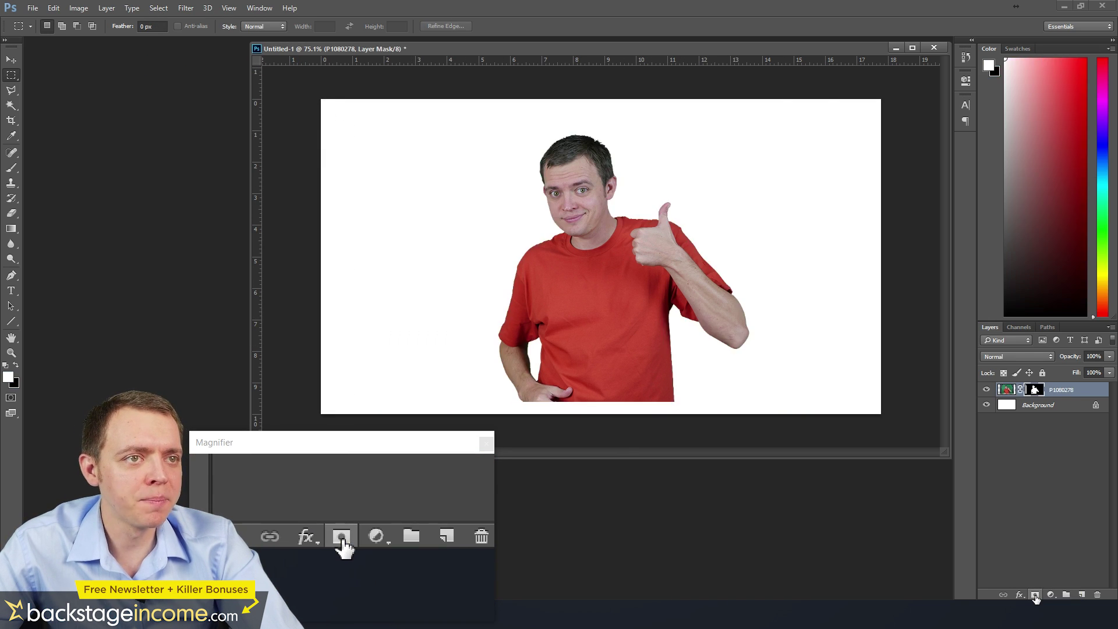
- Scale the cut-out man to about 132% and move him to the left
{"action": "left_click", "coordinate": [8, 60]}
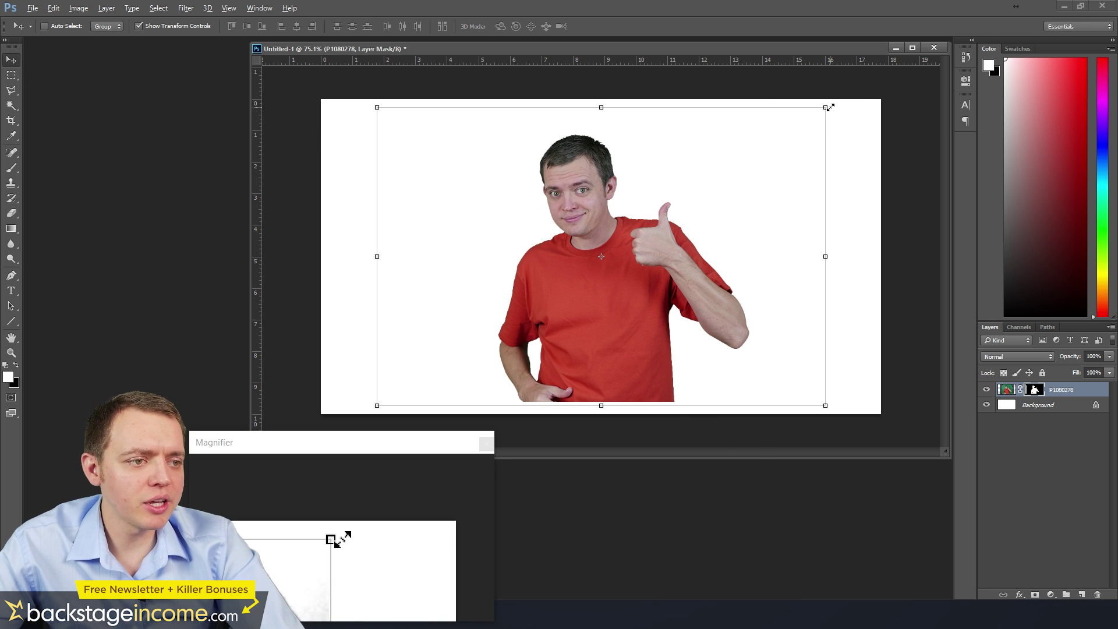
{"action": "left_click_drag", "start_coordinate": [829, 107], "coordinate": [908, 70]}
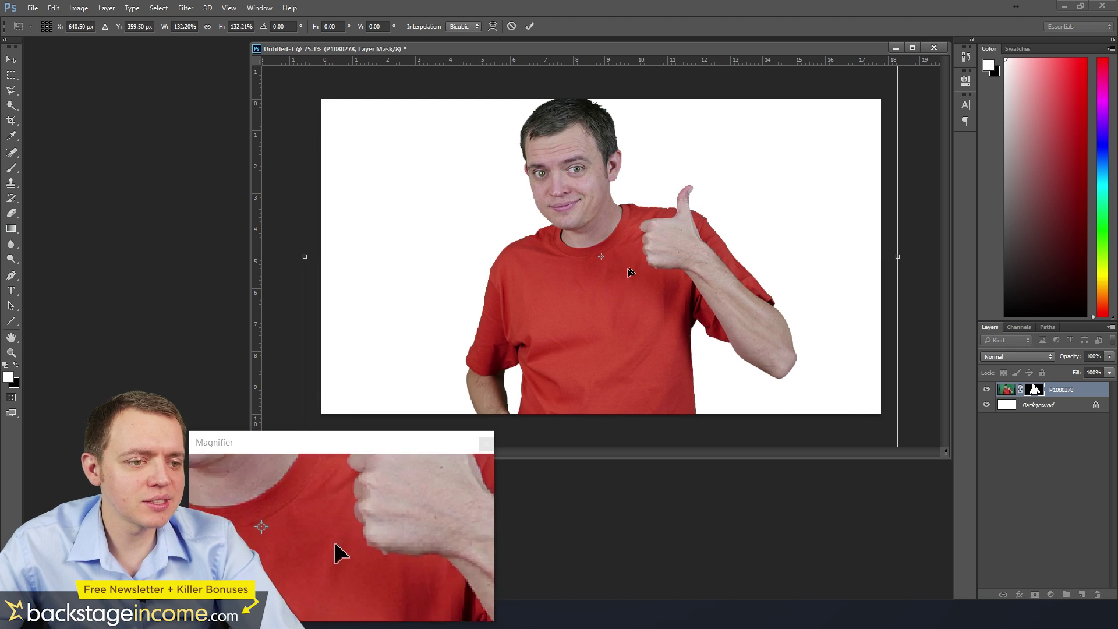
{"action": "left_click_drag", "start_coordinate": [646, 261], "coordinate": [485, 274]}
{"action": "key", "text": "Return"}
- Give the photo a Brightness/Contrast adjustment of brightness 18, contrast 12
{"action": "left_click", "coordinate": [1013, 390]}
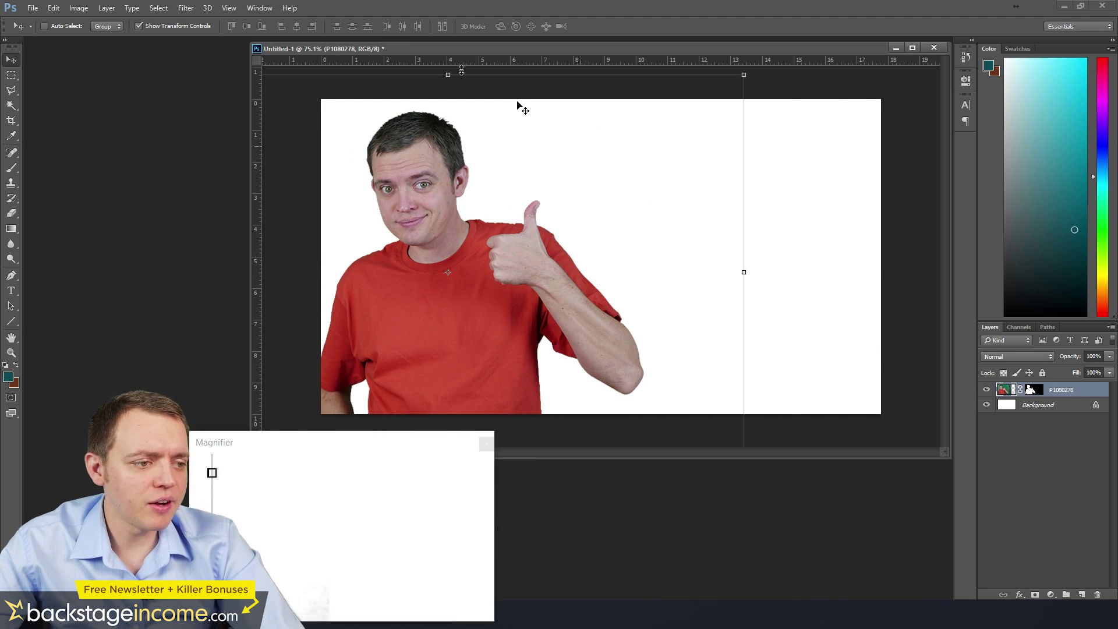
{"action": "left_click", "coordinate": [79, 7]}
{"action": "mouse_move", "coordinate": [96, 45]}
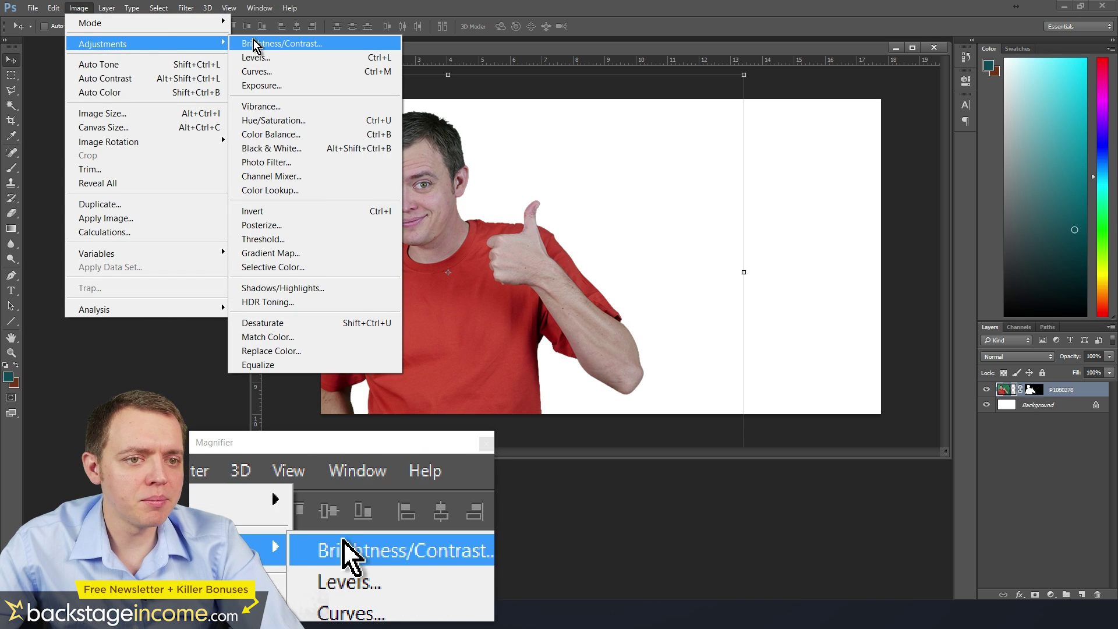
{"action": "key", "text": "Escape"}
{"action": "key", "text": "i"}
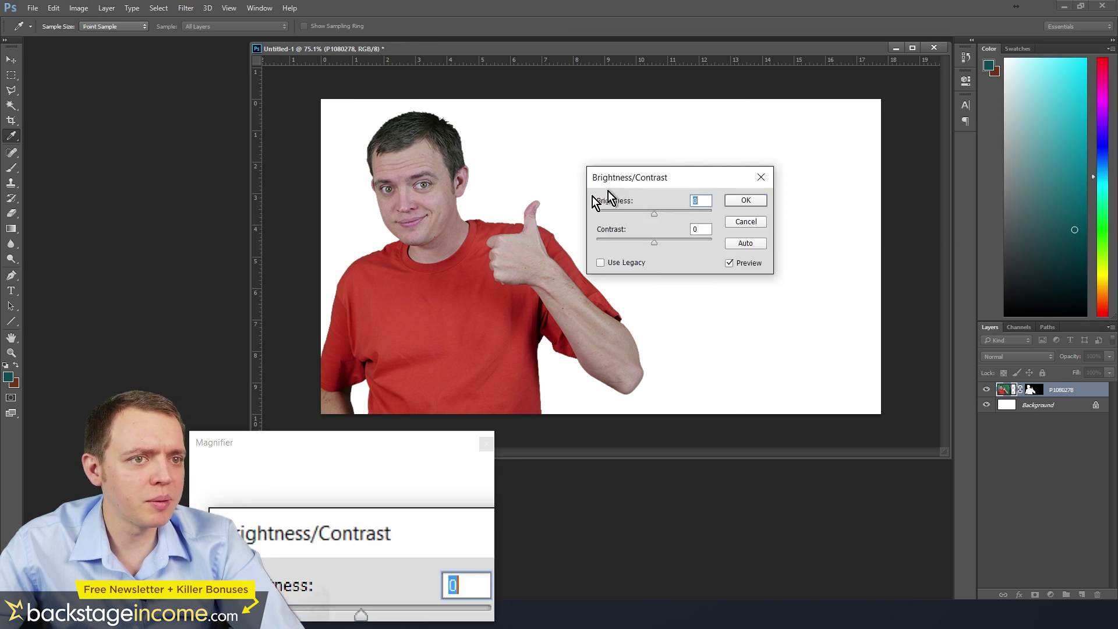
{"action": "left_click_drag", "start_coordinate": [578, 201], "coordinate": [134, 168]}
- Apply the brightness change, then set Color Balance midtones to +1, -9, -7
{"action": "left_click", "coordinate": [209, 126]}
{"action": "key", "text": "v"}
{"action": "left_click", "coordinate": [106, 7]}
{"action": "mouse_move", "coordinate": [94, 12]}
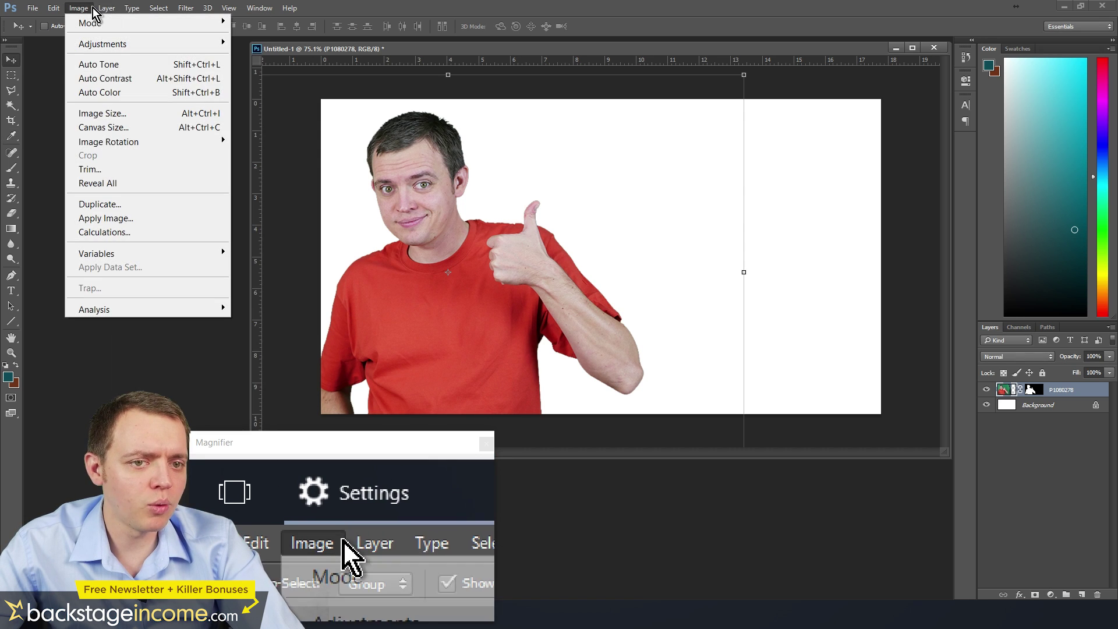
{"action": "mouse_move", "coordinate": [93, 44]}
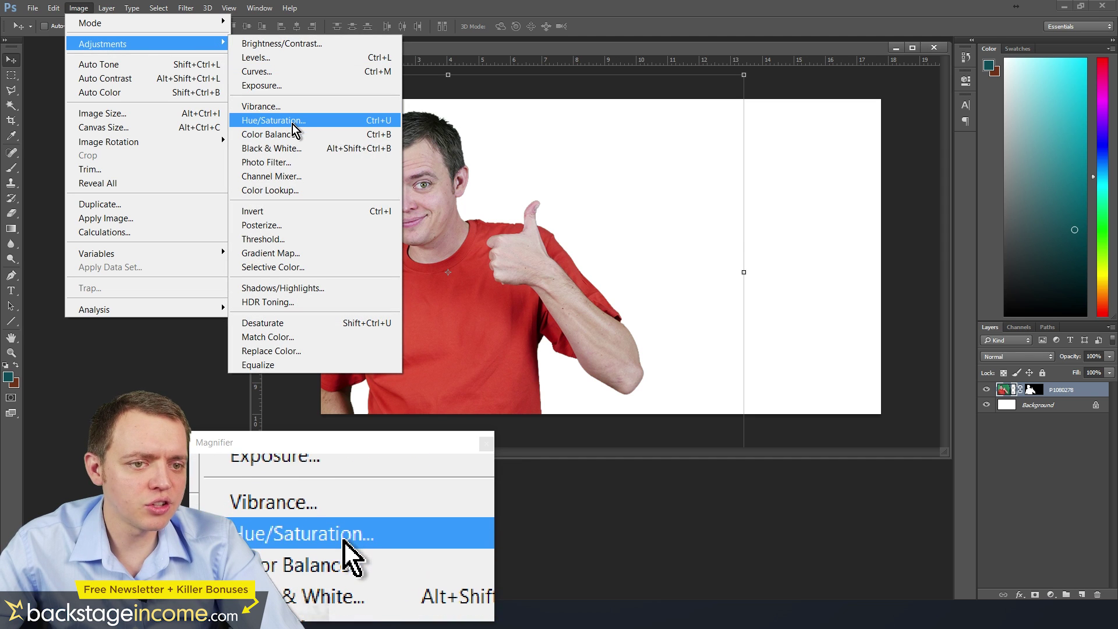
{"action": "left_click", "coordinate": [295, 138]}
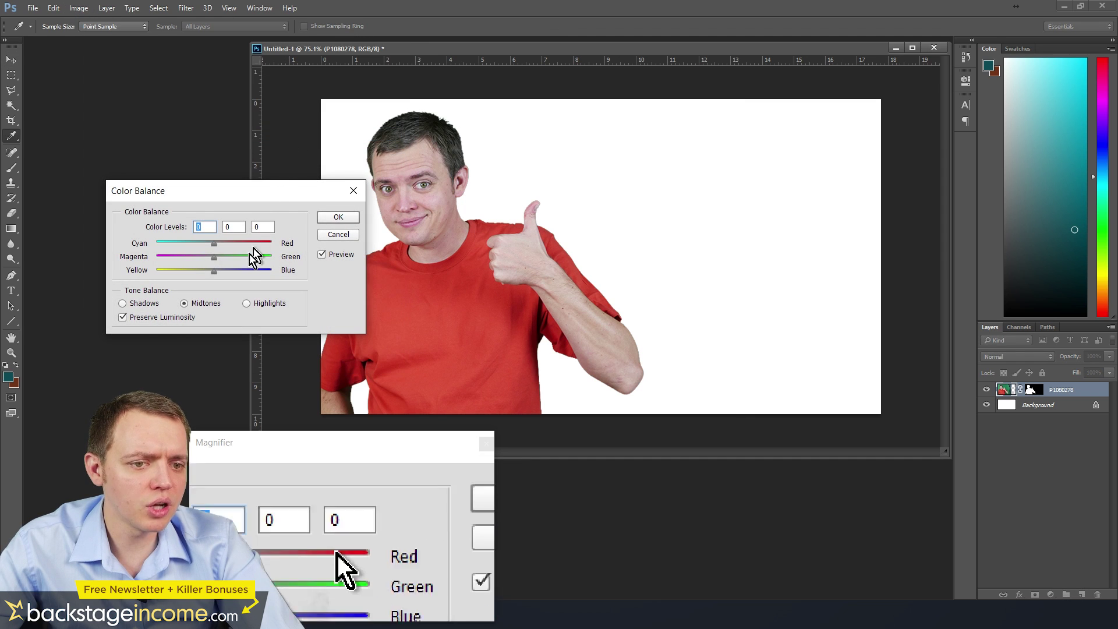
{"action": "mouse_move", "coordinate": [208, 270]}
{"action": "left_mouse_down"}
{"action": "mouse_move", "coordinate": [198, 274]}
{"action": "mouse_move", "coordinate": [211, 270]}
{"action": "left_mouse_up"}
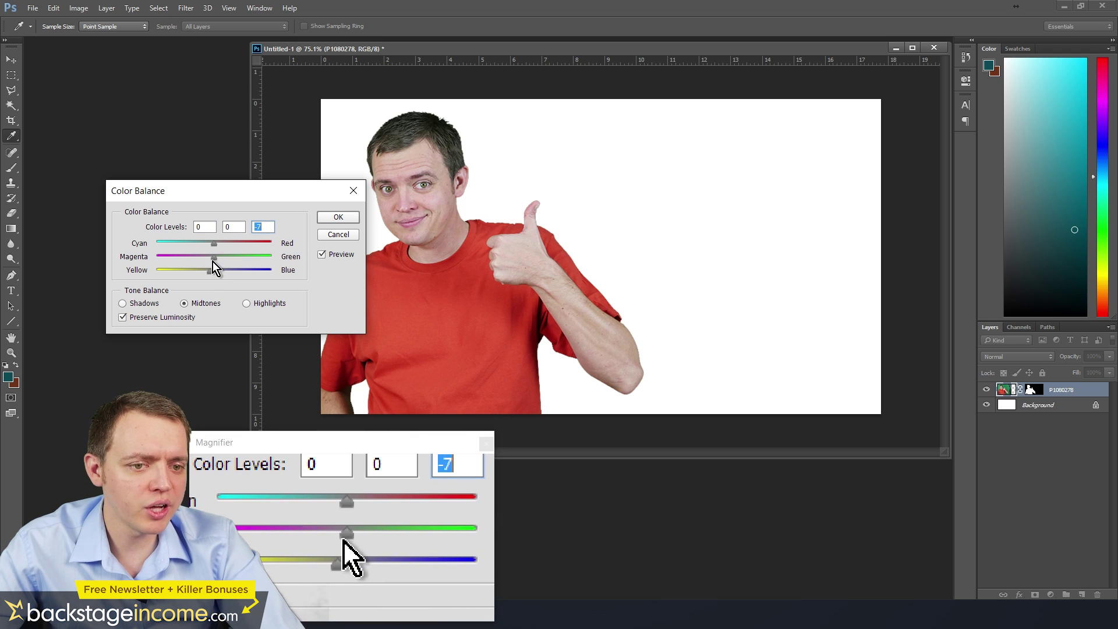
{"action": "left_click", "coordinate": [208, 260]}
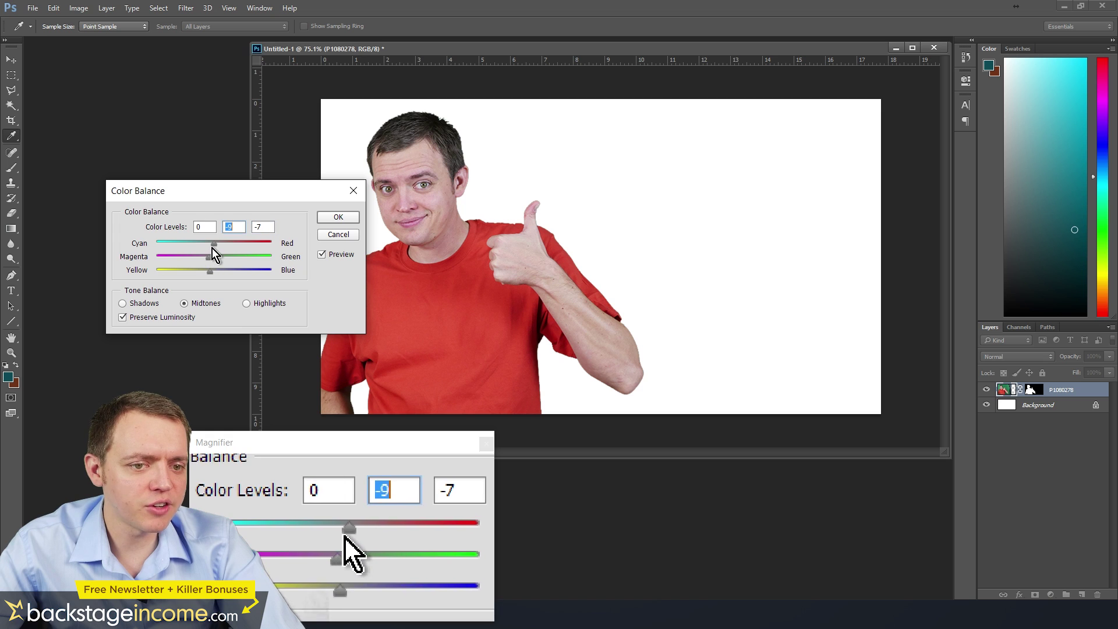
{"action": "left_click_drag", "start_coordinate": [211, 246], "coordinate": [215, 246]}
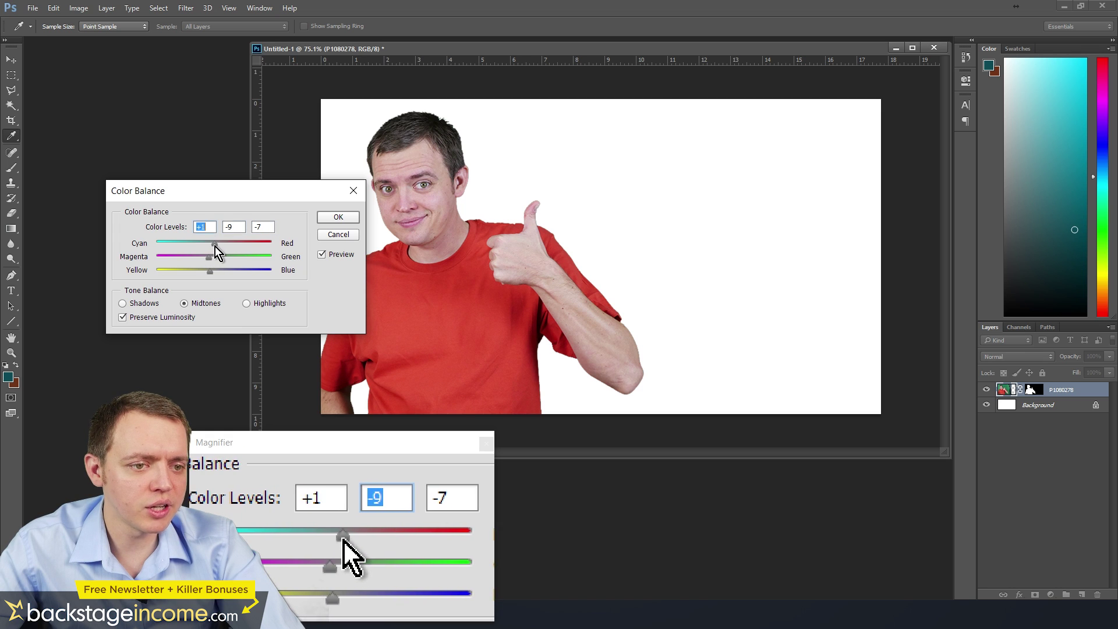
{"action": "left_click", "coordinate": [339, 218]}
{"action": "key", "text": "v"}
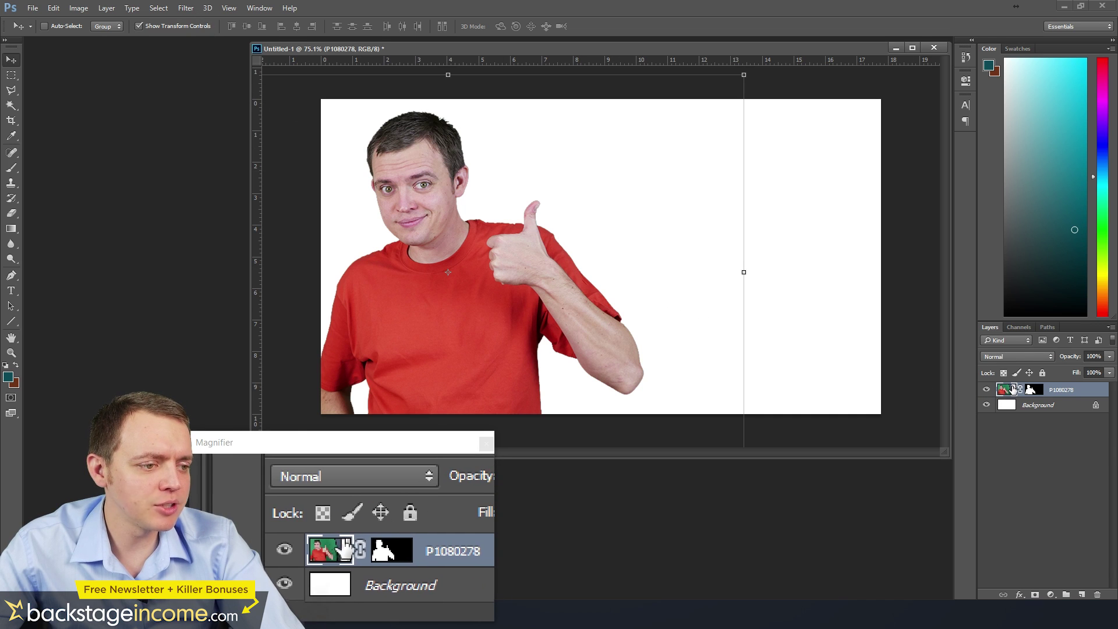
- Add a layer above Background and set colours to shirt red and light orange
{"action": "left_click", "coordinate": [11, 75]}
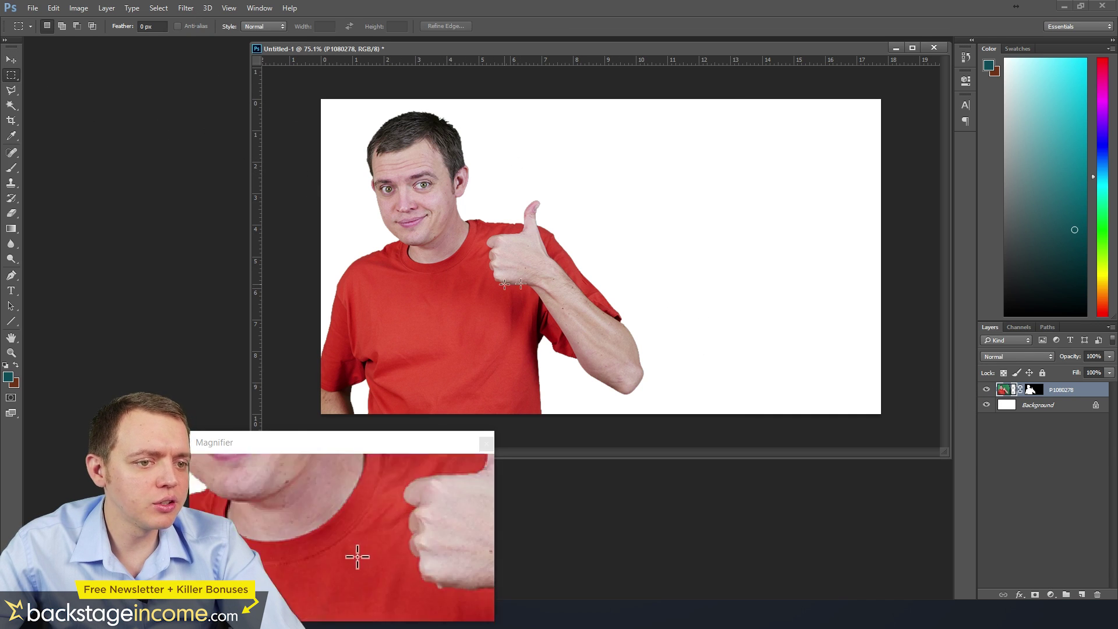
{"action": "left_click", "coordinate": [1060, 408]}
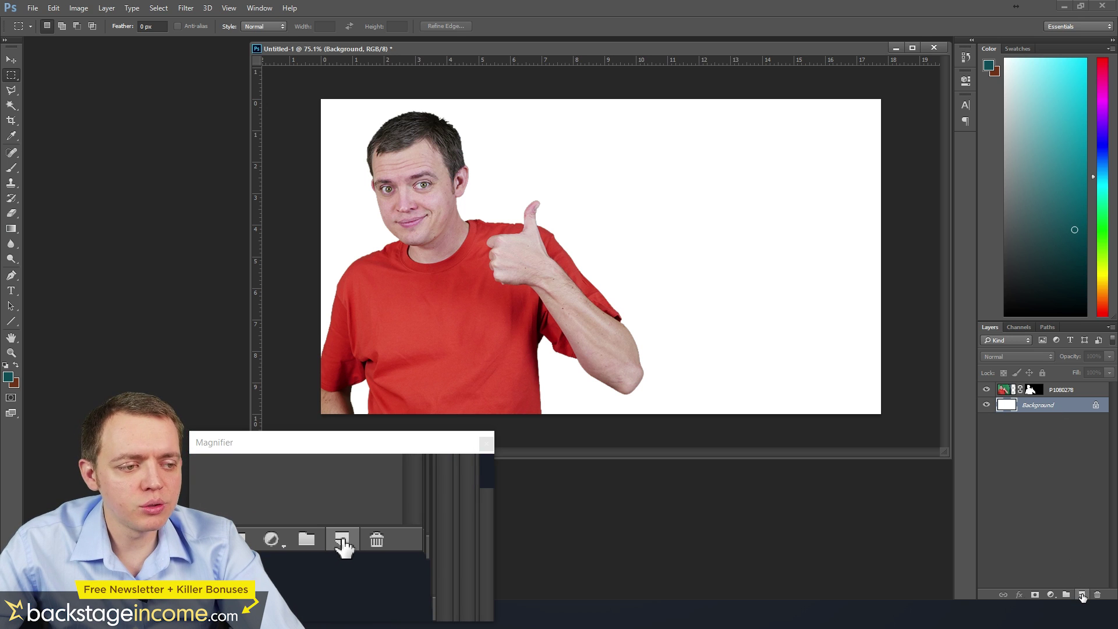
{"action": "left_click", "coordinate": [1081, 595]}
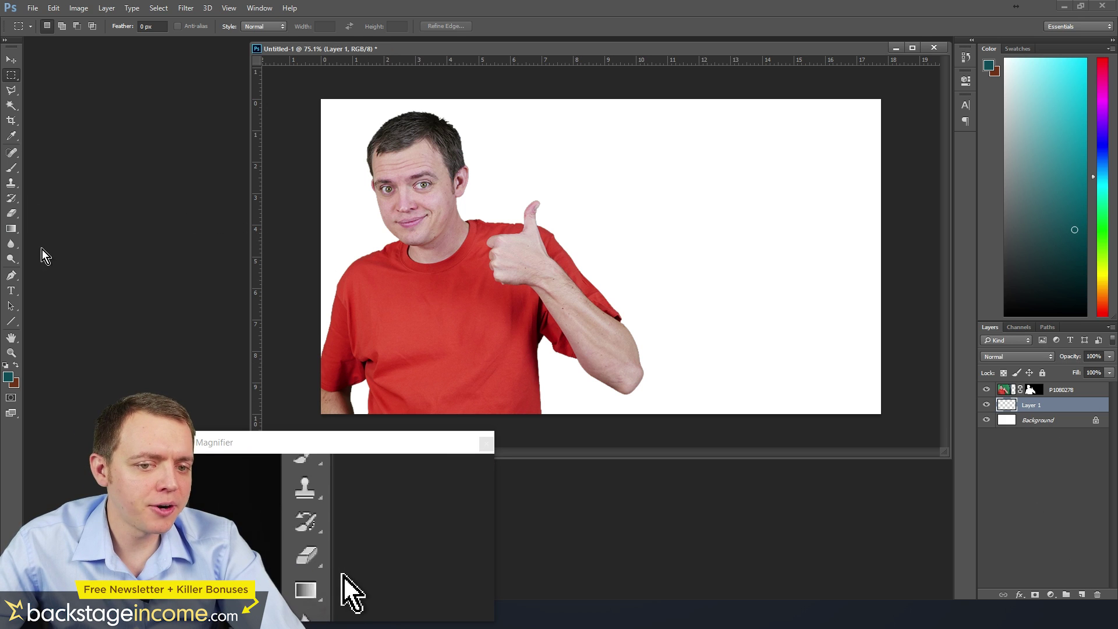
{"action": "left_click", "coordinate": [8, 379]}
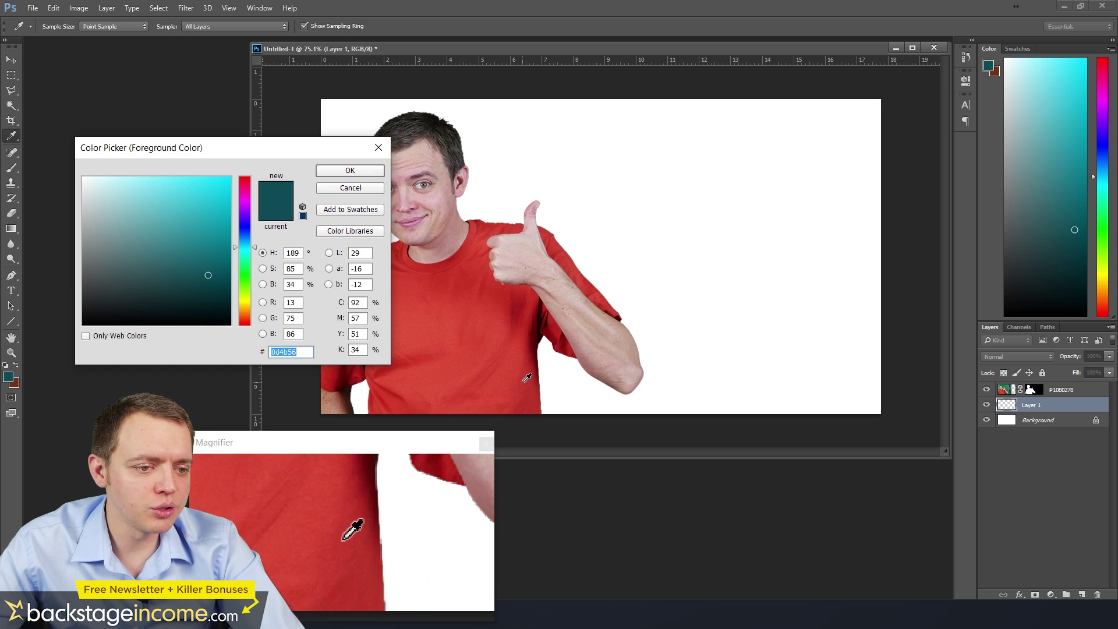
{"action": "left_click", "coordinate": [527, 381]}
{"action": "left_click", "coordinate": [324, 170]}
{"action": "left_click", "coordinate": [14, 385]}
{"action": "left_click_drag", "start_coordinate": [189, 196], "coordinate": [158, 183]}
{"action": "left_click", "coordinate": [359, 170]}
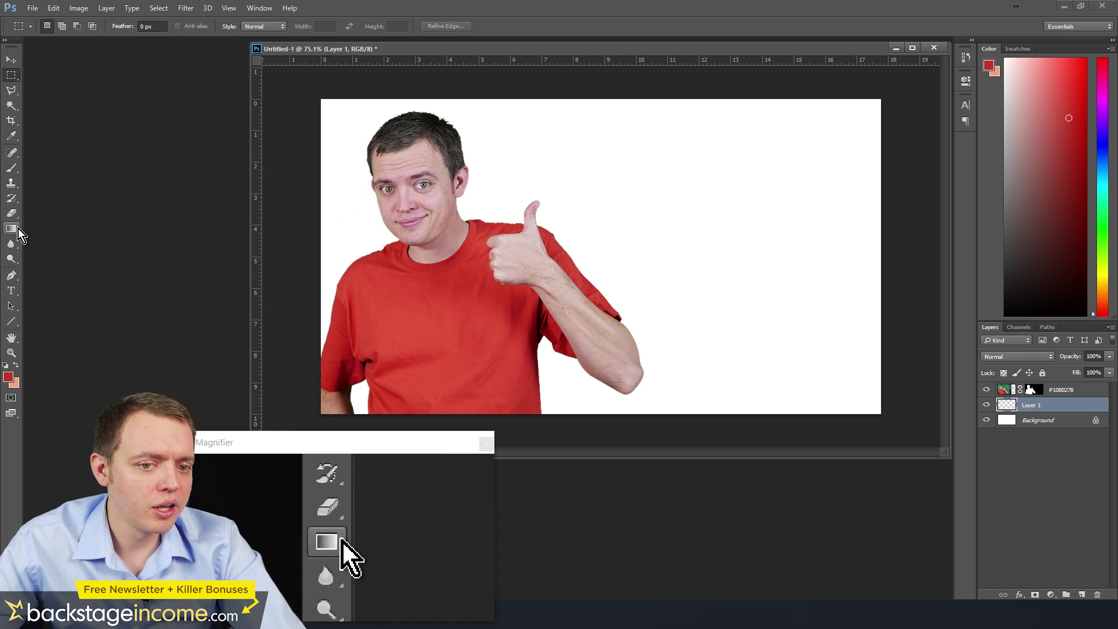
- Fill Layer 1 with a red-to-orange radial gradient centred near the man's thumb
{"action": "left_click", "coordinate": [12, 229]}
{"action": "left_click", "coordinate": [70, 225]}
{"action": "left_click_drag", "start_coordinate": [836, 148], "coordinate": [453, 349]}
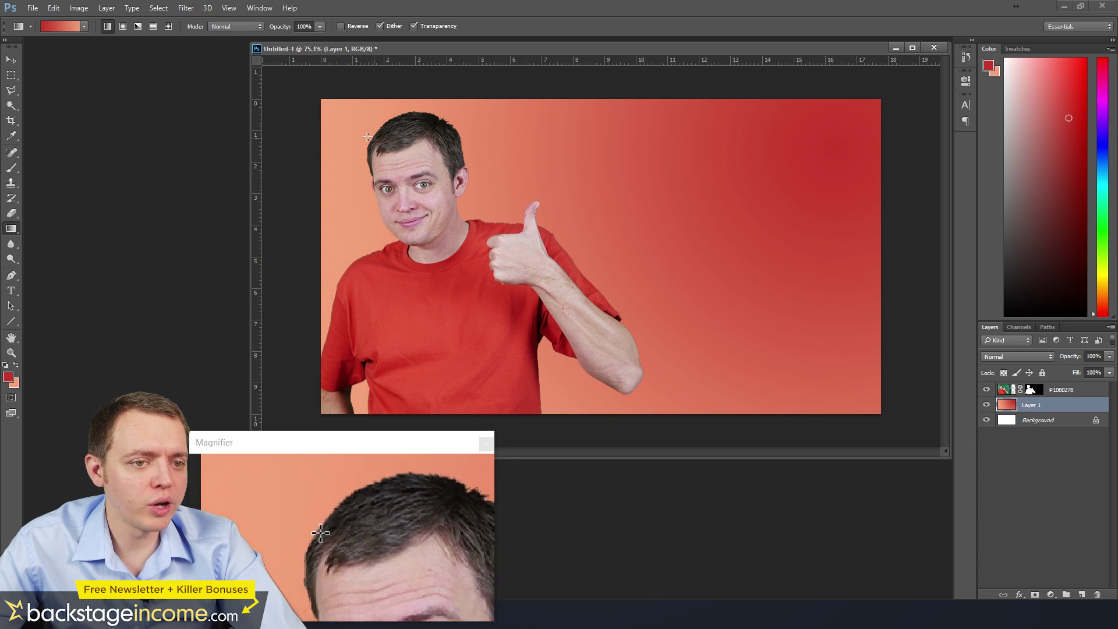
{"action": "left_click_drag", "start_coordinate": [860, 370], "coordinate": [876, 379]}
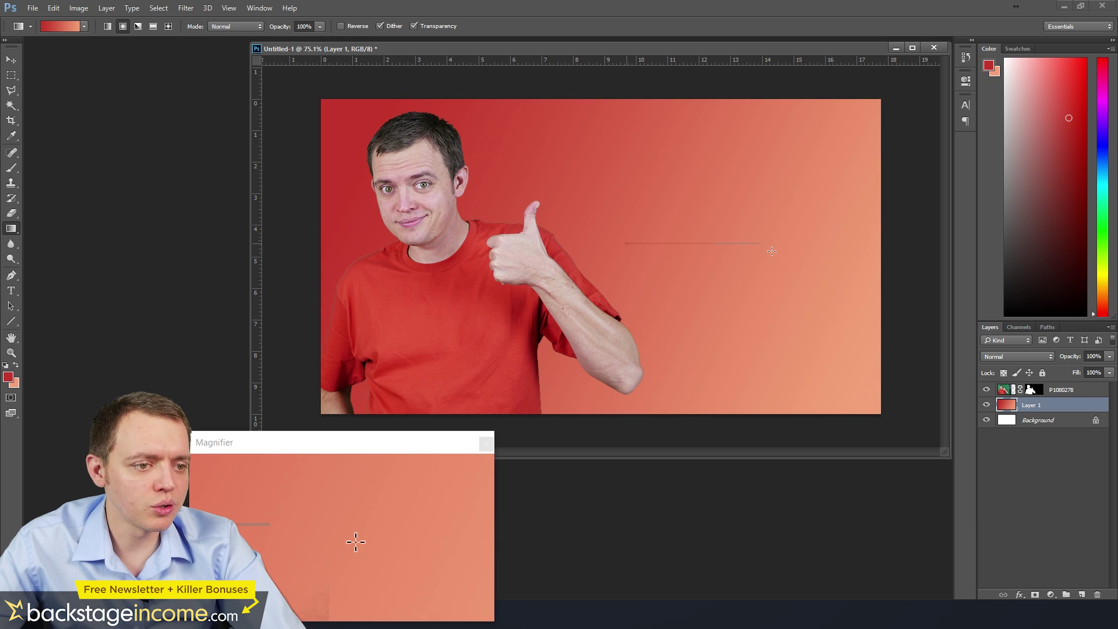
{"action": "left_click_drag", "start_coordinate": [772, 251], "coordinate": [772, 251]}
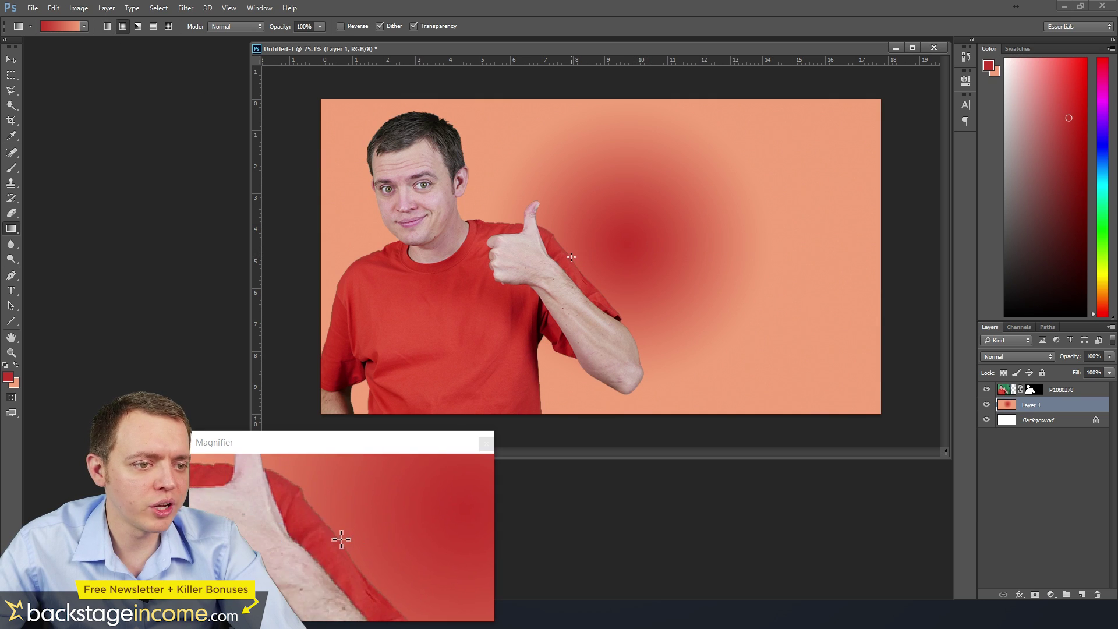
{"action": "left_click_drag", "start_coordinate": [874, 266], "coordinate": [903, 267]}
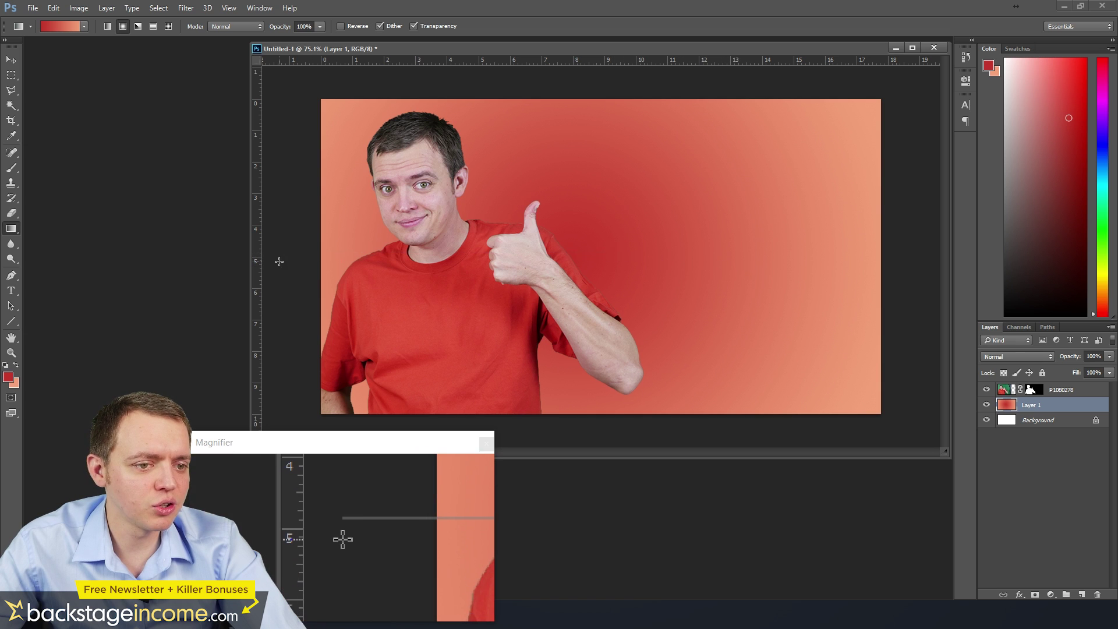
{"action": "key", "text": "ctrl+z"}
{"action": "left_click_drag", "start_coordinate": [597, 253], "coordinate": [315, 419]}
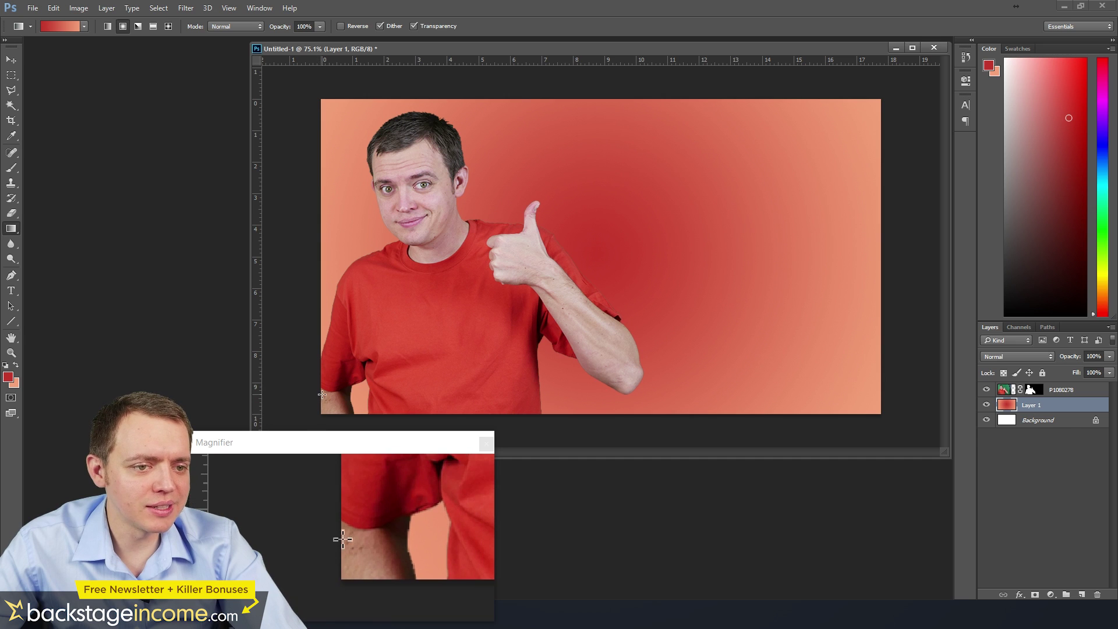
- Redraw Layer 1's radial gradient in grey, from #818181 to #282828
{"action": "left_click", "coordinate": [12, 379]}
{"action": "left_click", "coordinate": [83, 251]}
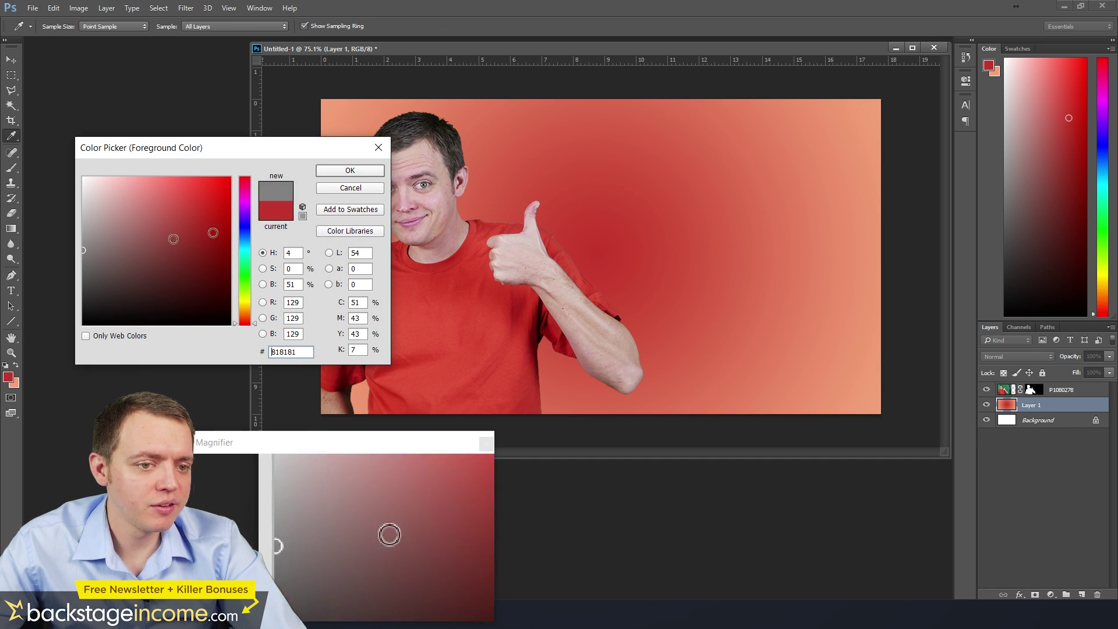
{"action": "left_click", "coordinate": [360, 173]}
{"action": "left_click", "coordinate": [14, 383]}
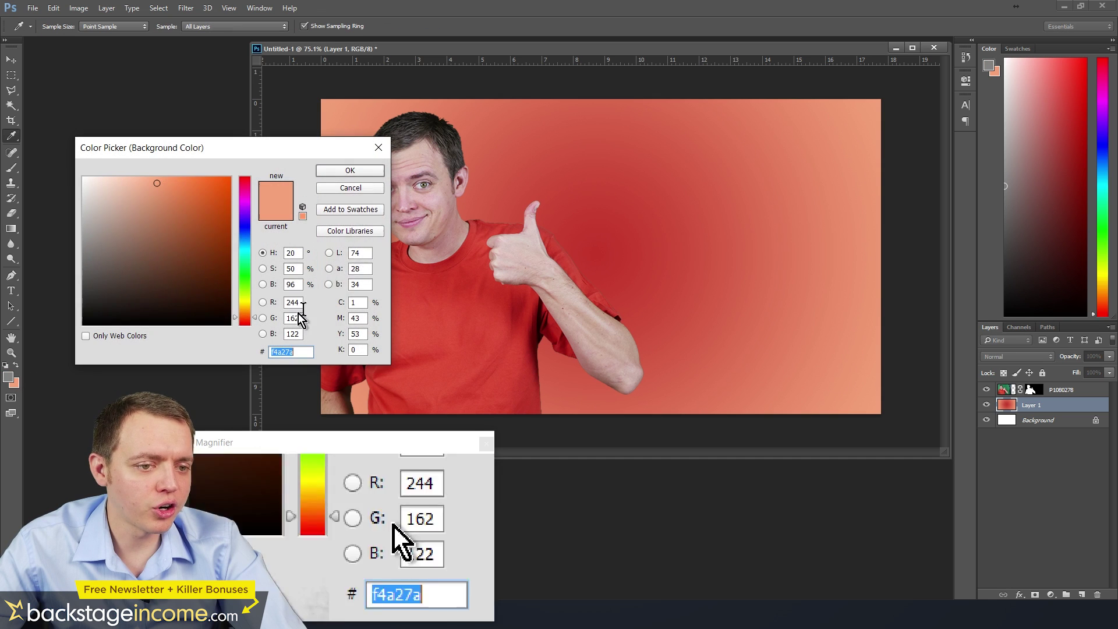
{"action": "left_click", "coordinate": [350, 90]}
{"action": "left_click", "coordinate": [348, 172]}
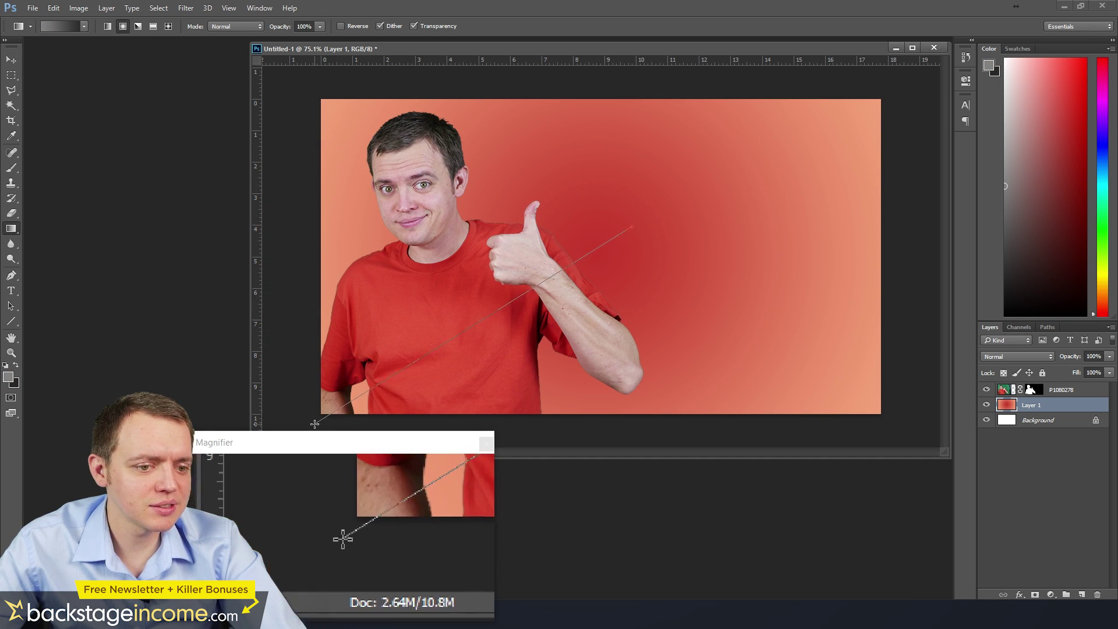
{"action": "left_click_drag", "start_coordinate": [314, 424], "coordinate": [314, 424]}
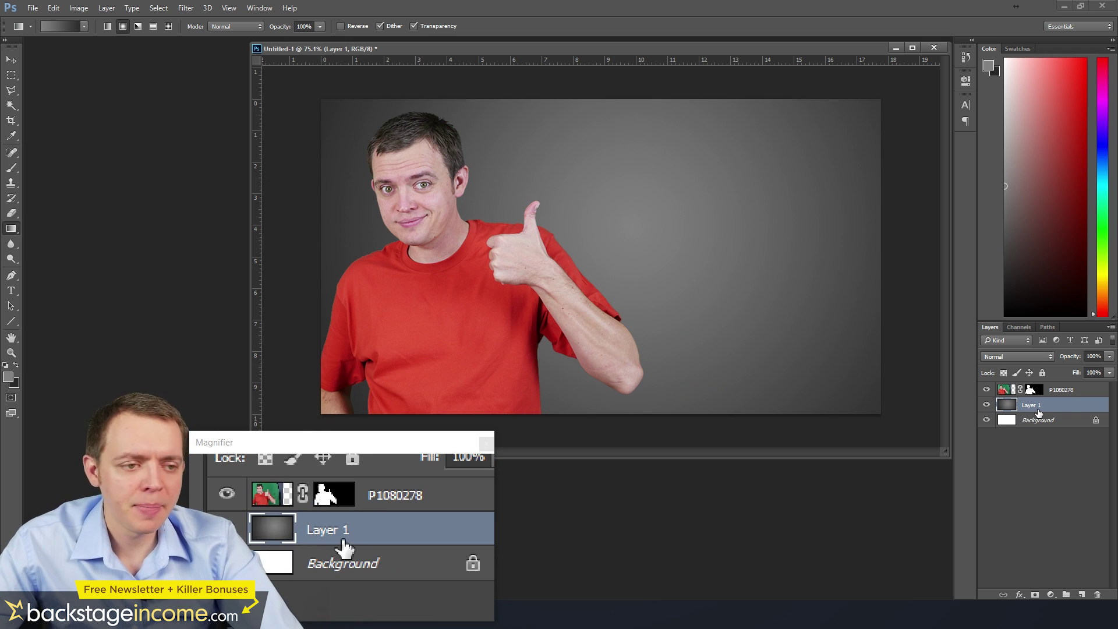
- Set the foreground colour to near-white #f4f4f4
{"action": "left_click", "coordinate": [9, 382]}
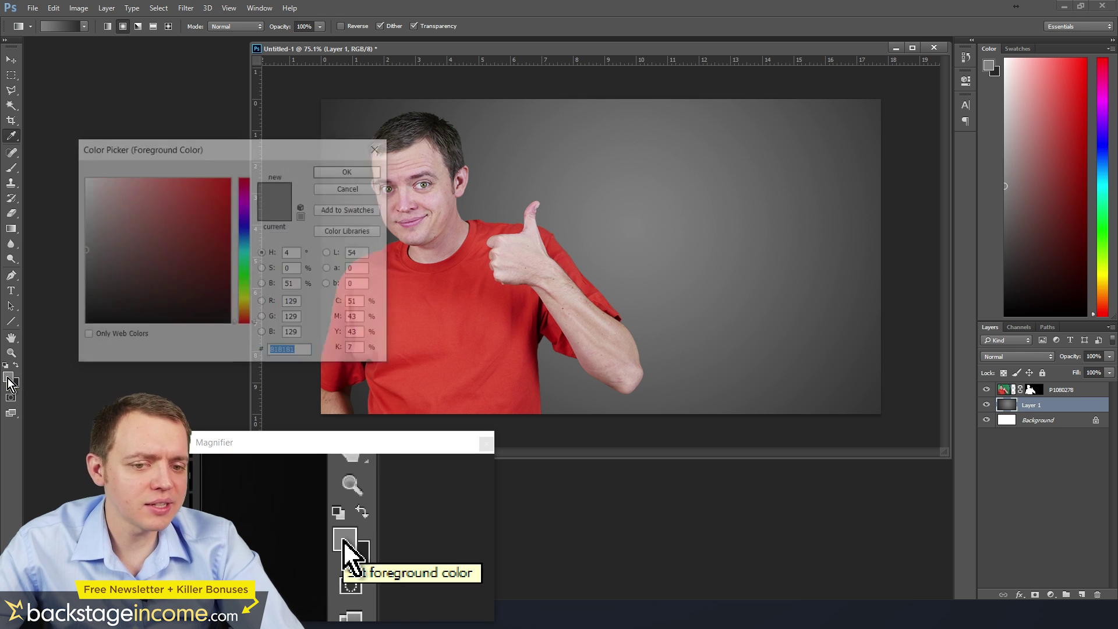
{"action": "left_click", "coordinate": [84, 179]}
{"action": "left_click", "coordinate": [335, 171]}
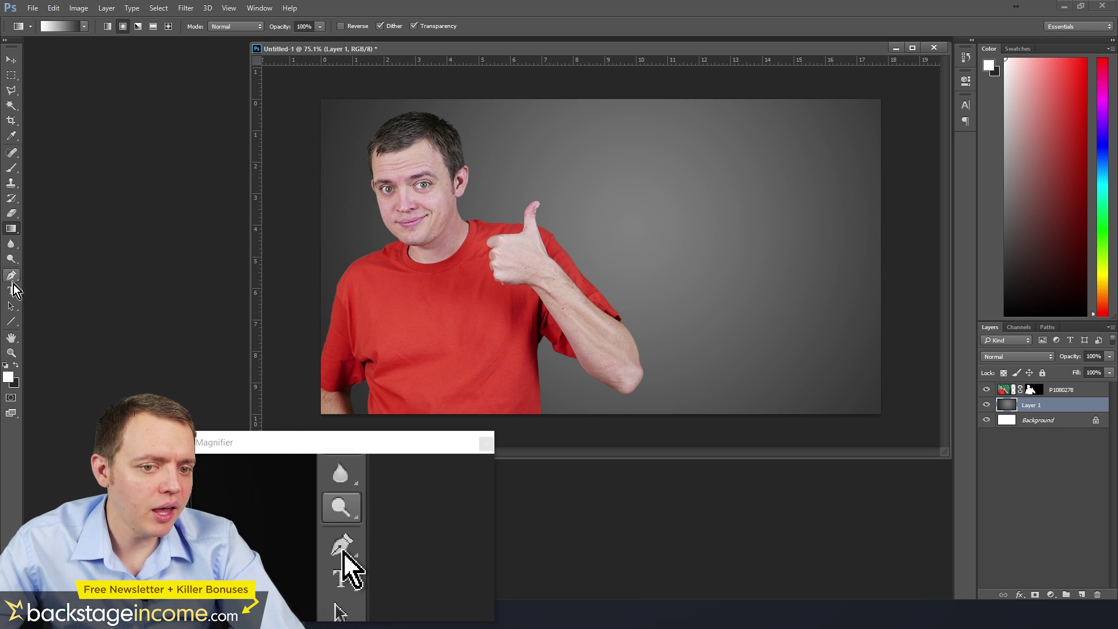
- Type the heading 'HOW TO GET' in a text box at the upper right
{"action": "left_click", "coordinate": [11, 290]}
{"action": "left_click_drag", "start_coordinate": [538, 130], "coordinate": [881, 256]}
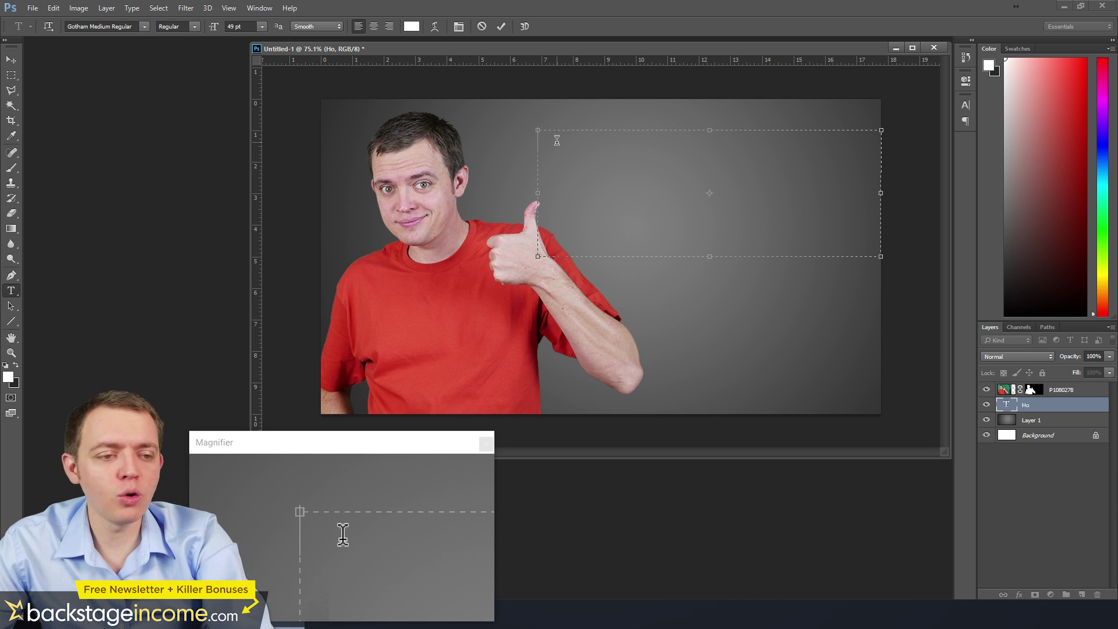
{"action": "type", "text": "HOW TO GET"}
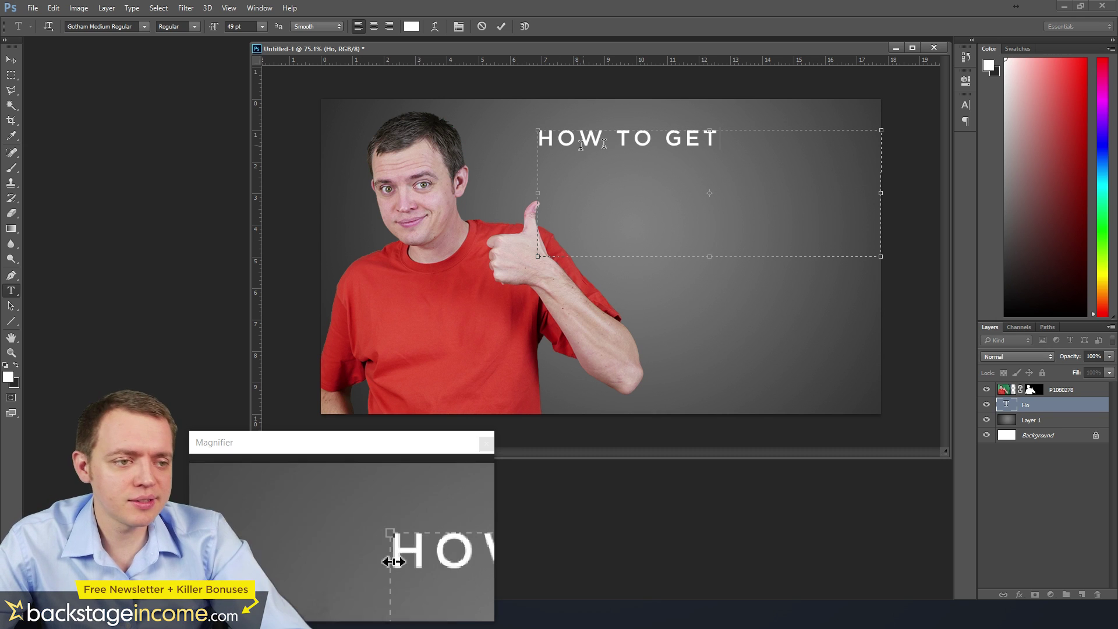
- Set the heading's tracking to 0, commit it, and duplicate its text layer
{"action": "key", "text": "ctrl+a"}
{"action": "key", "text": "ctrl+t"}
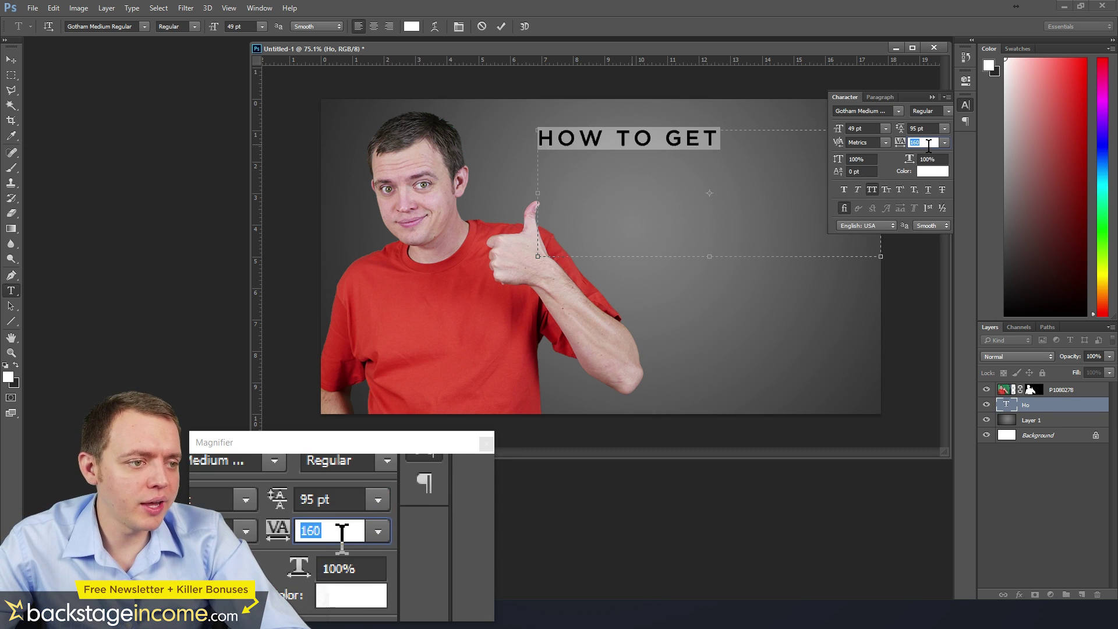
{"action": "type", "text": "0"}
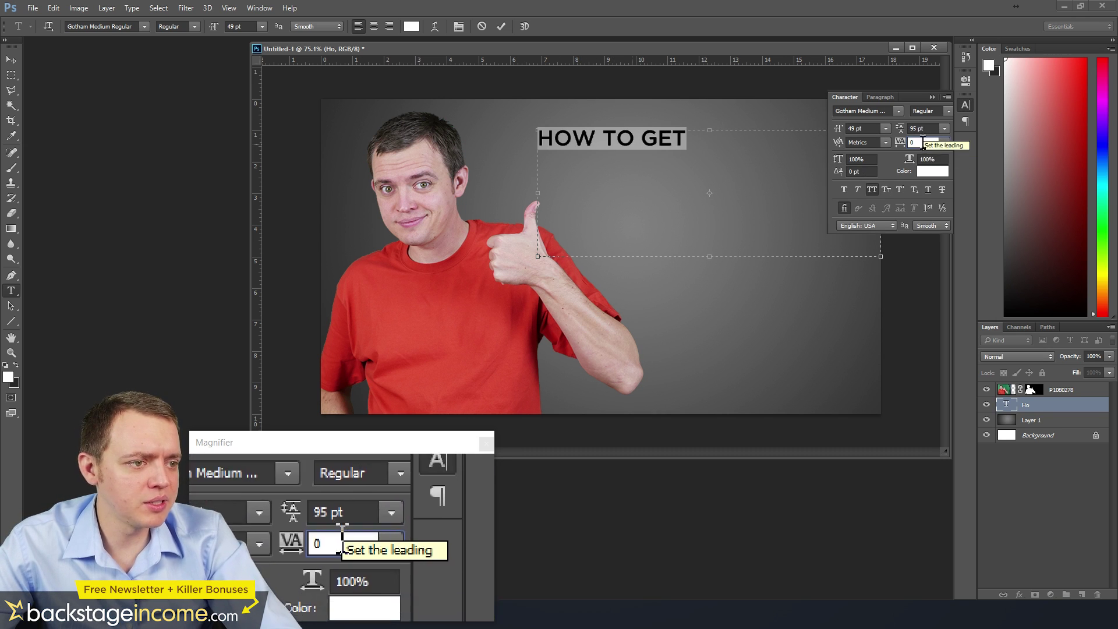
{"action": "left_click", "coordinate": [855, 128]}
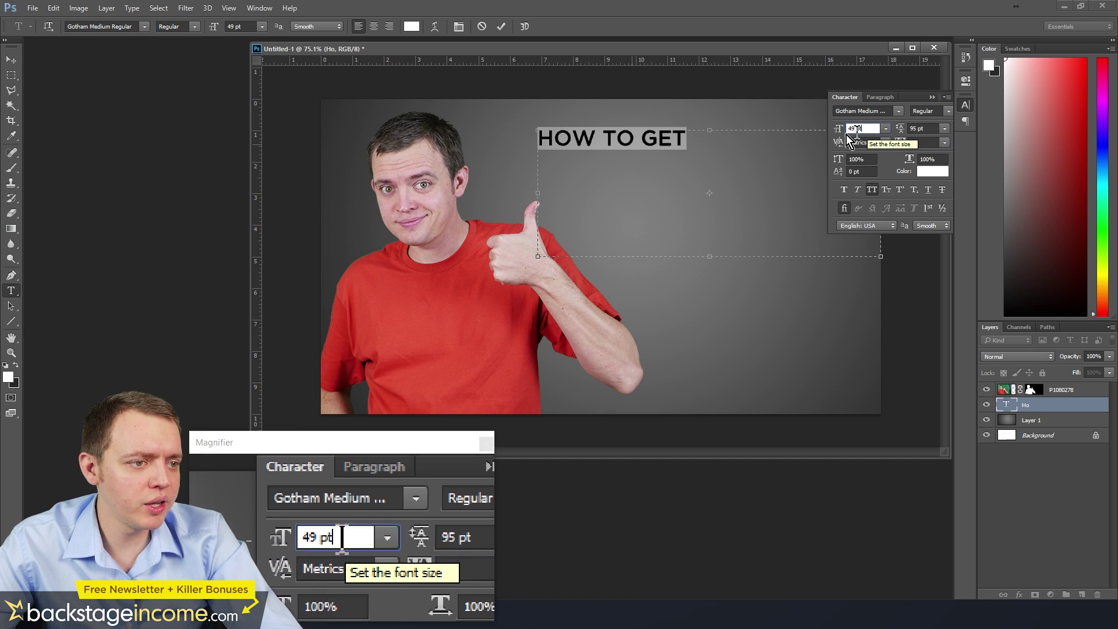
{"action": "left_click", "coordinate": [20, 62]}
{"action": "left_click_drag", "start_coordinate": [1054, 406], "coordinate": [1081, 594]}
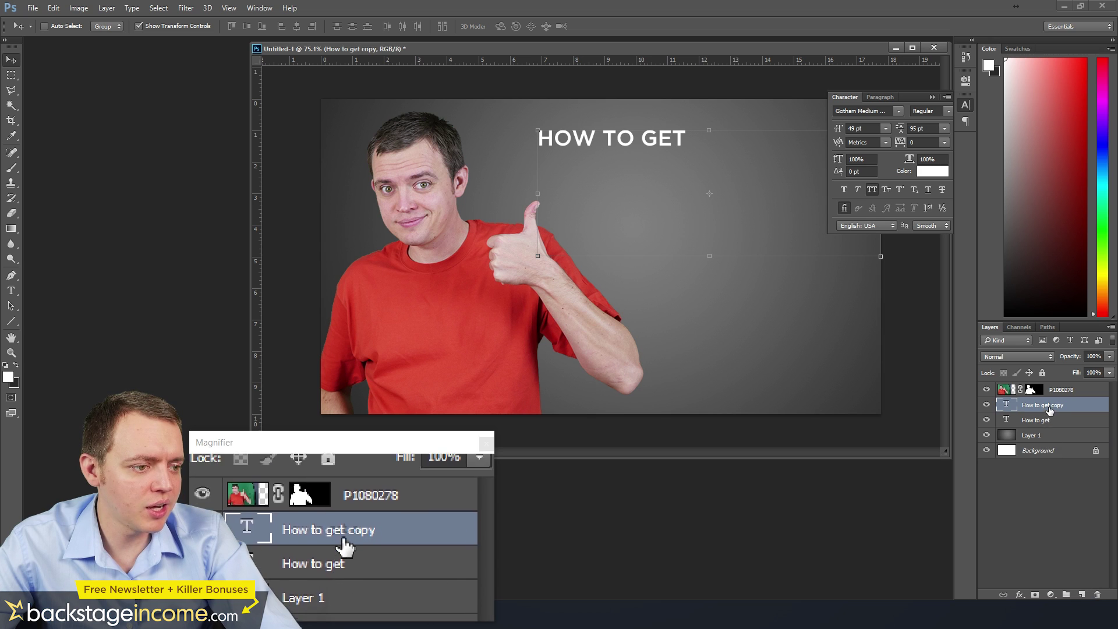
- Duplicate the HOW TO GET text layer twice and retype one copy as MORE FACEBOOK
{"action": "left_click_drag", "start_coordinate": [1048, 406], "coordinate": [1081, 589]}
{"action": "left_click_drag", "start_coordinate": [643, 137], "coordinate": [666, 178]}
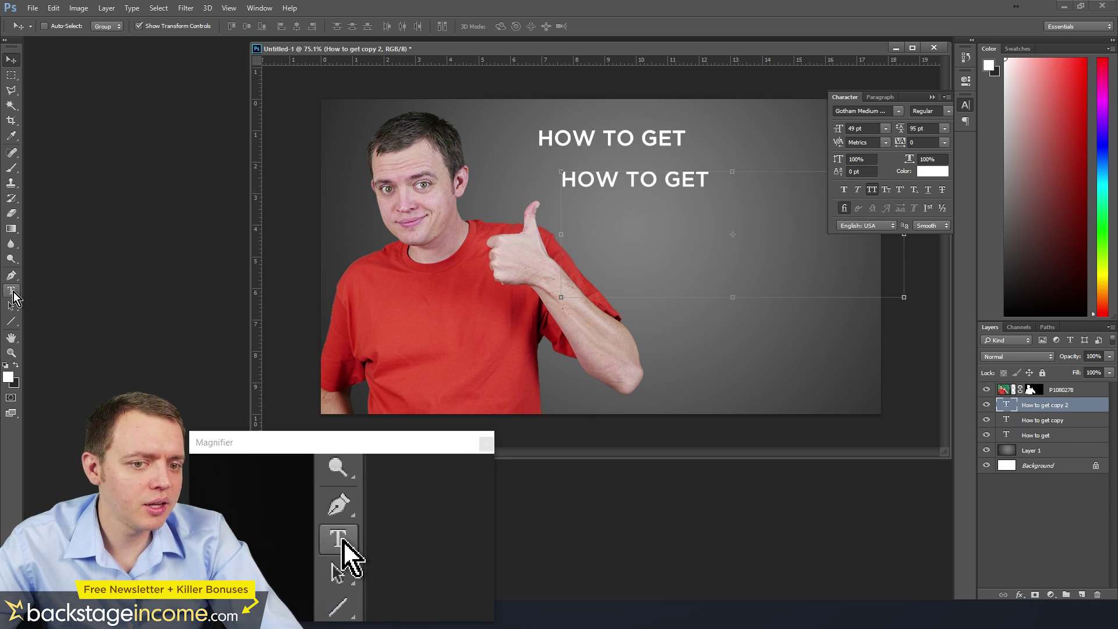
{"action": "left_click", "coordinate": [12, 291]}
{"action": "left_click", "coordinate": [662, 196]}
{"action": "key", "text": "ctrl+a"}
{"action": "type", "text": "MORE FACEBOOK"}
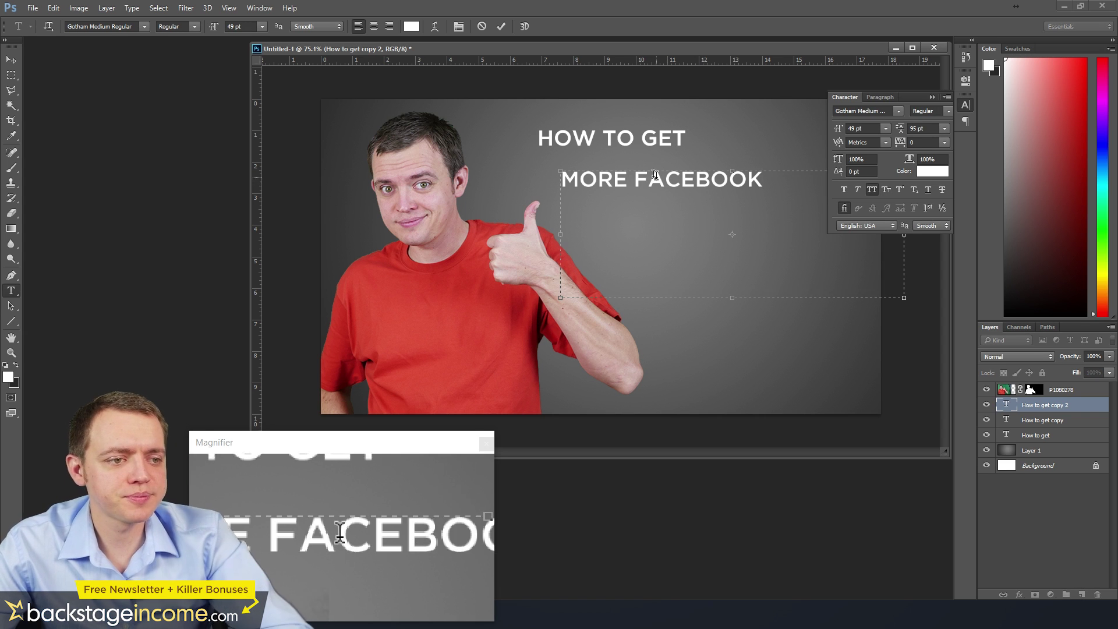
{"action": "left_click", "coordinate": [11, 60]}
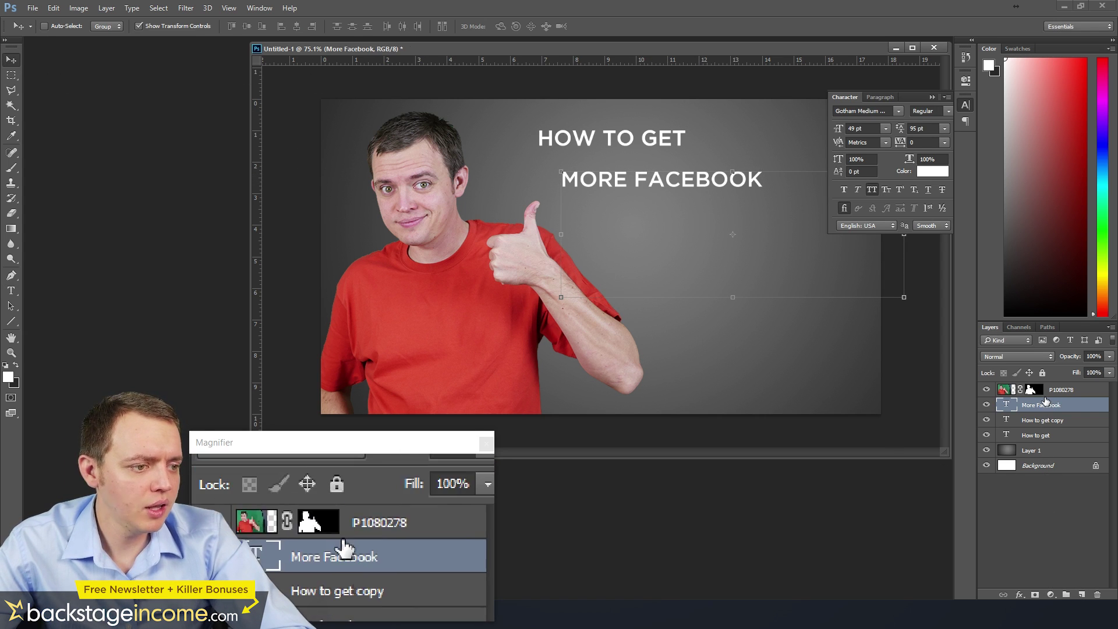
- Move the other copy below MORE FACEBOOK and retype it as LIKES!
{"action": "mouse_move", "coordinate": [1046, 405]}
{"action": "left_mouse_down"}
{"action": "mouse_move", "coordinate": [1052, 458]}
{"action": "mouse_move", "coordinate": [1049, 408]}
{"action": "left_mouse_up"}
{"action": "left_click", "coordinate": [1042, 420]}
{"action": "left_click_drag", "start_coordinate": [605, 152], "coordinate": [669, 242]}
{"action": "left_click", "coordinate": [11, 291]}
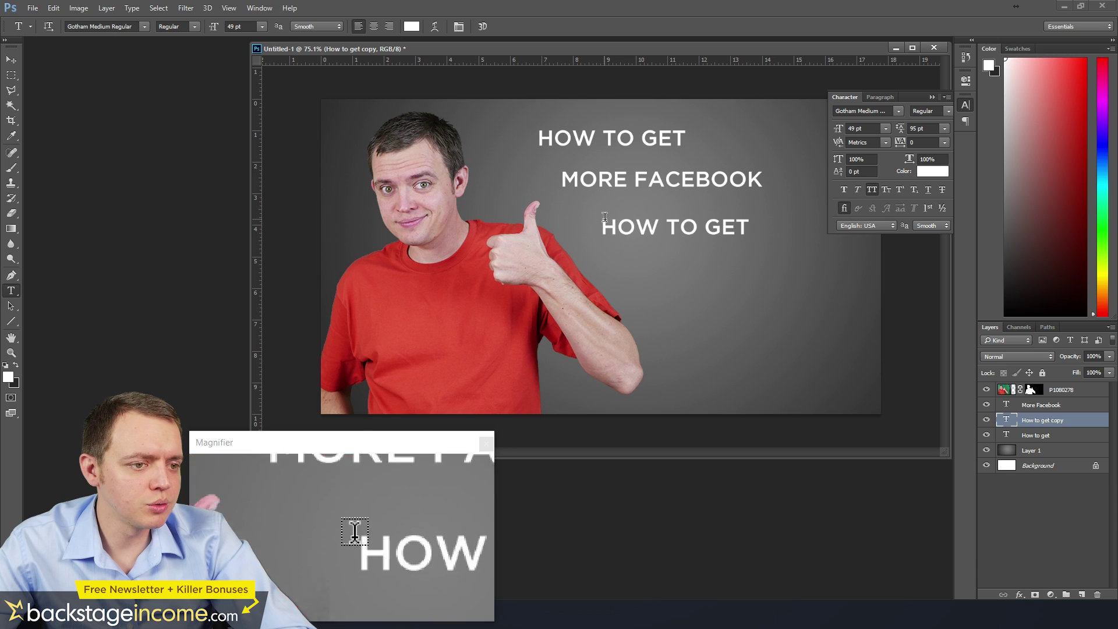
{"action": "triple_click", "coordinate": [658, 230]}
{"action": "type", "text": "LIKES!"}
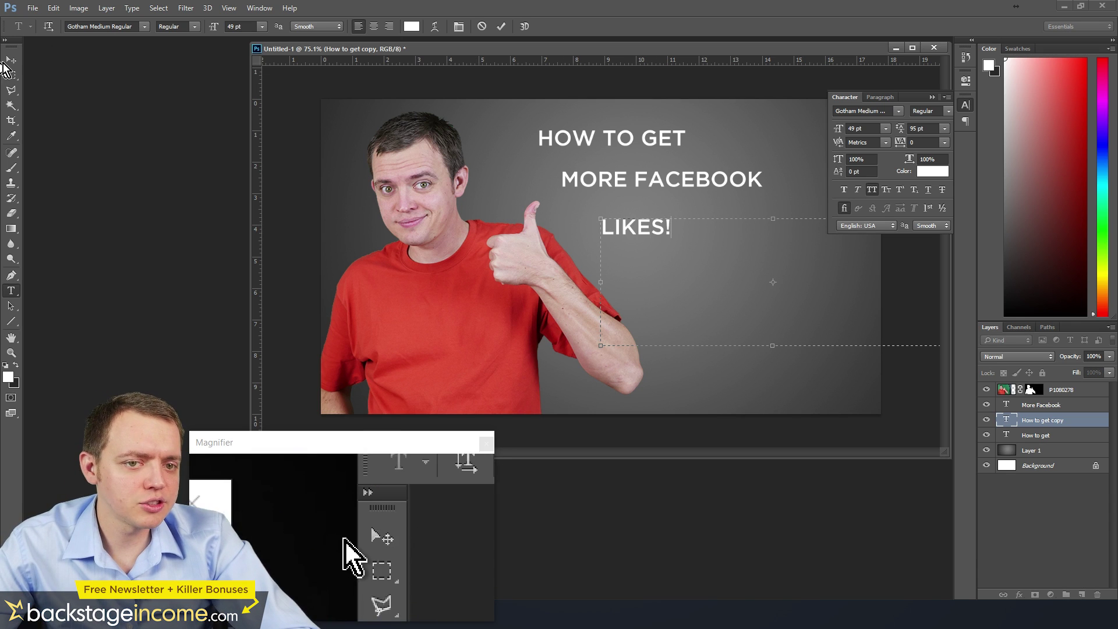
{"action": "left_click", "coordinate": [10, 59]}
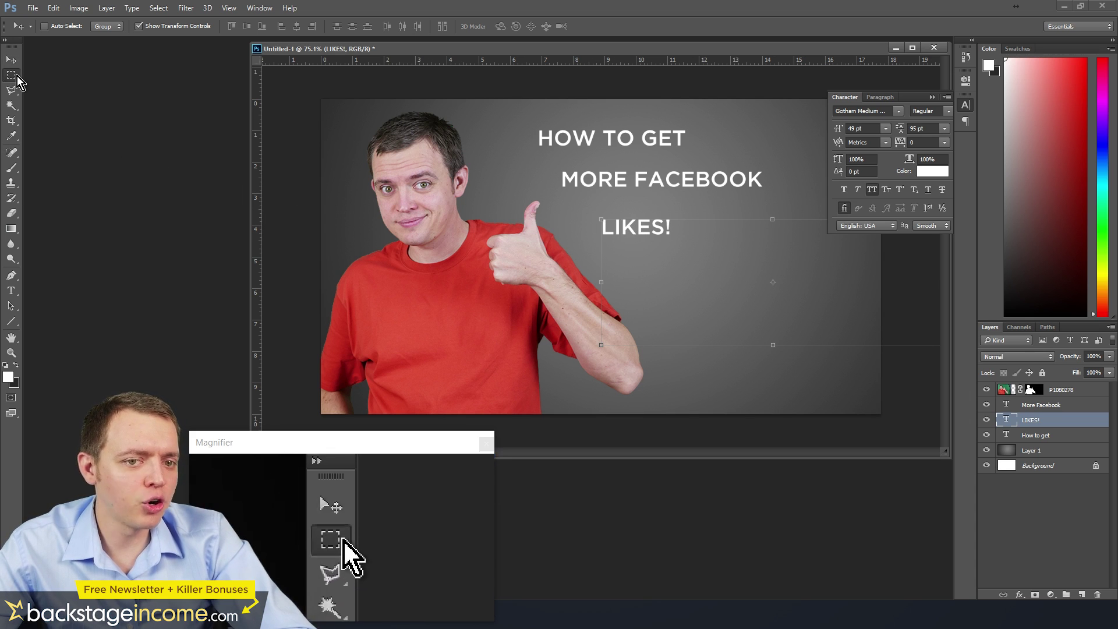
- Scale LIKES! up to about 358% and place it in the lower right of the canvas
{"action": "key", "text": "ctrl+t"}
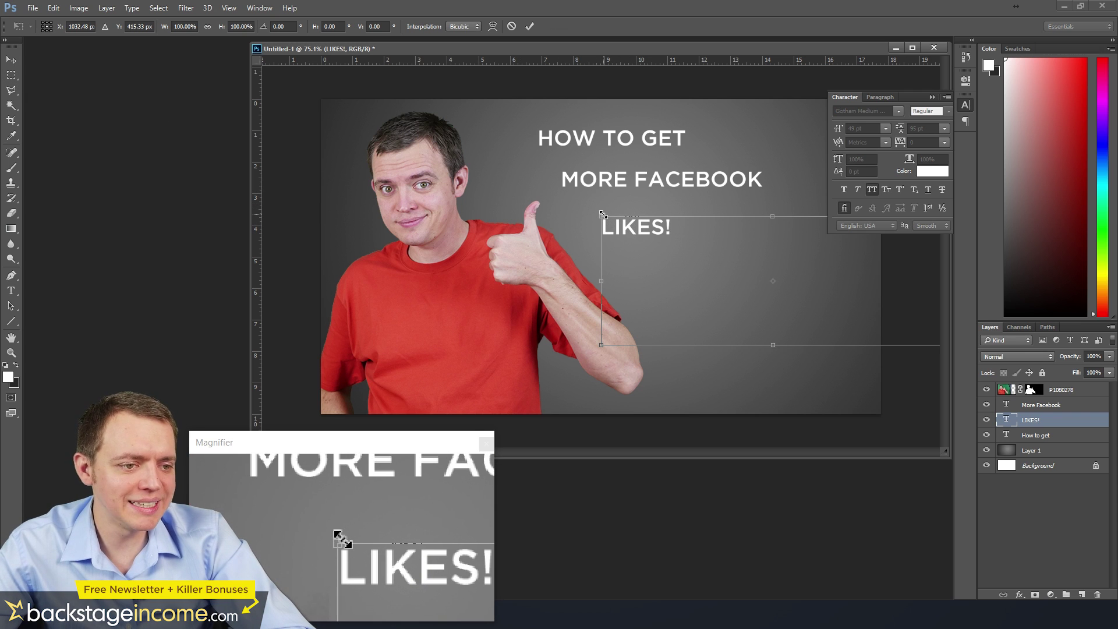
{"action": "left_click_drag", "start_coordinate": [603, 215], "coordinate": [407, 145]}
{"action": "left_click_drag", "start_coordinate": [494, 178], "coordinate": [741, 257]}
{"action": "left_click_drag", "start_coordinate": [655, 226], "coordinate": [403, 136]}
{"action": "left_click_drag", "start_coordinate": [516, 170], "coordinate": [735, 280]}
{"action": "key", "text": "Return"}
- Enlarge HOW TO GET to about 143% with Free Transform
{"action": "left_click", "coordinate": [1035, 437]}
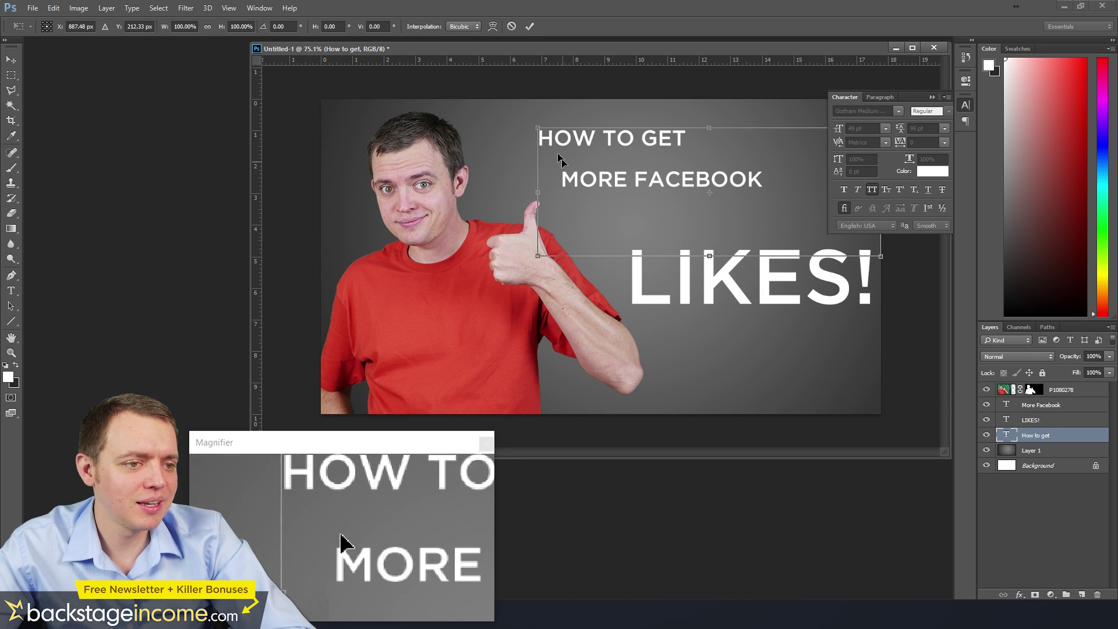
{"action": "key", "text": "ctrl+t"}
{"action": "left_click_drag", "start_coordinate": [510, 117], "coordinate": [653, 186]}
{"action": "key", "text": "Return"}
{"action": "key", "text": "m"}
{"action": "left_click", "coordinate": [965, 106]}
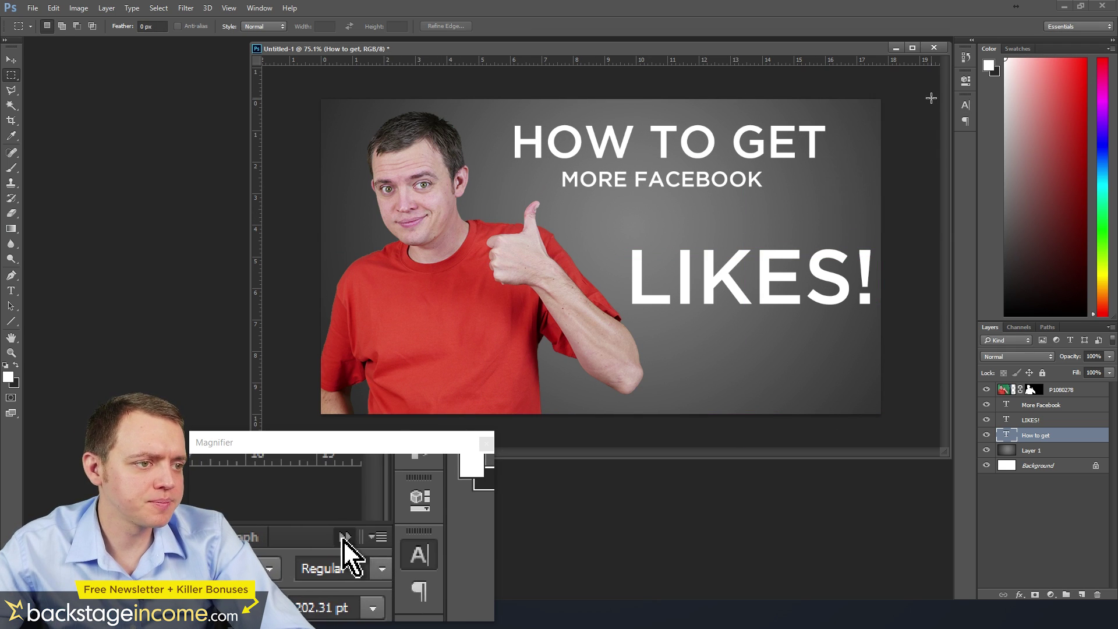
- Enlarge MORE FACEBOOK to about 213% and reposition it
{"action": "left_click", "coordinate": [1041, 405]}
{"action": "key", "text": "ctrl+t"}
{"action": "left_click_drag", "start_coordinate": [560, 169], "coordinate": [366, 96]}
{"action": "left_click_drag", "start_coordinate": [532, 121], "coordinate": [594, 187]}
- Cut the middle line down to FACEBOOK, scale it to about 162%, and place it under HOW TO GET
{"action": "key", "text": "Return"}
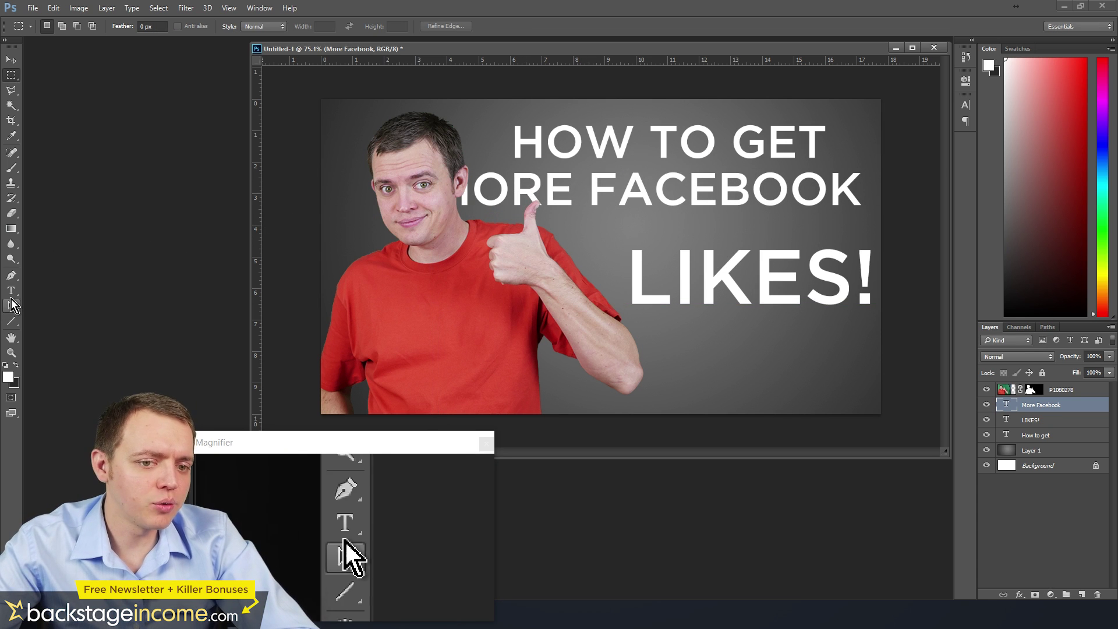
{"action": "left_click", "coordinate": [11, 290]}
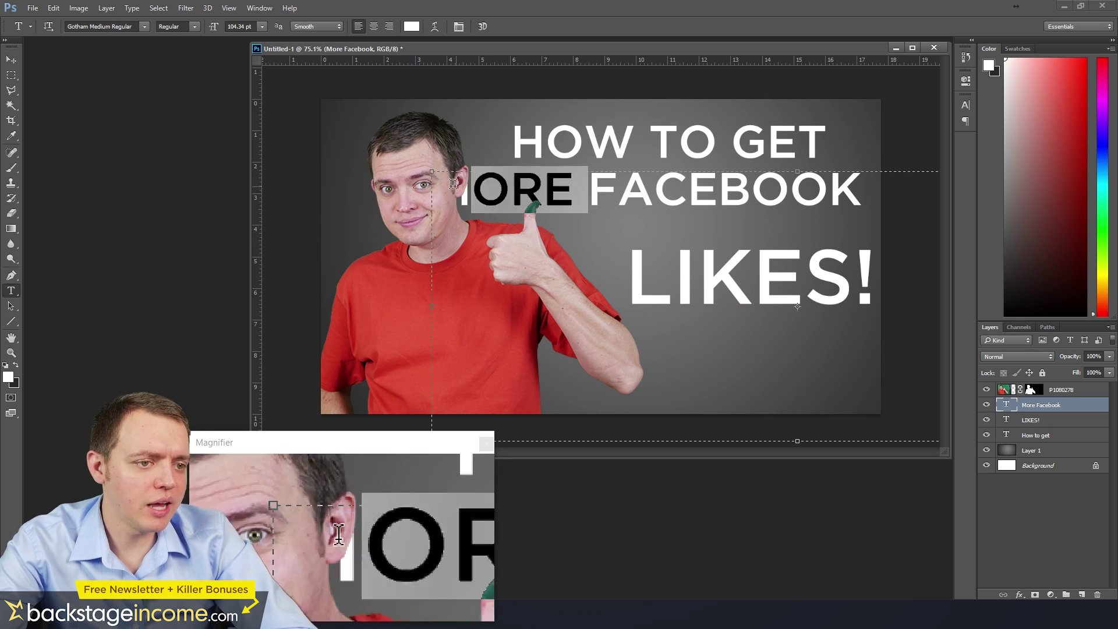
{"action": "key", "text": "BackSpace"}
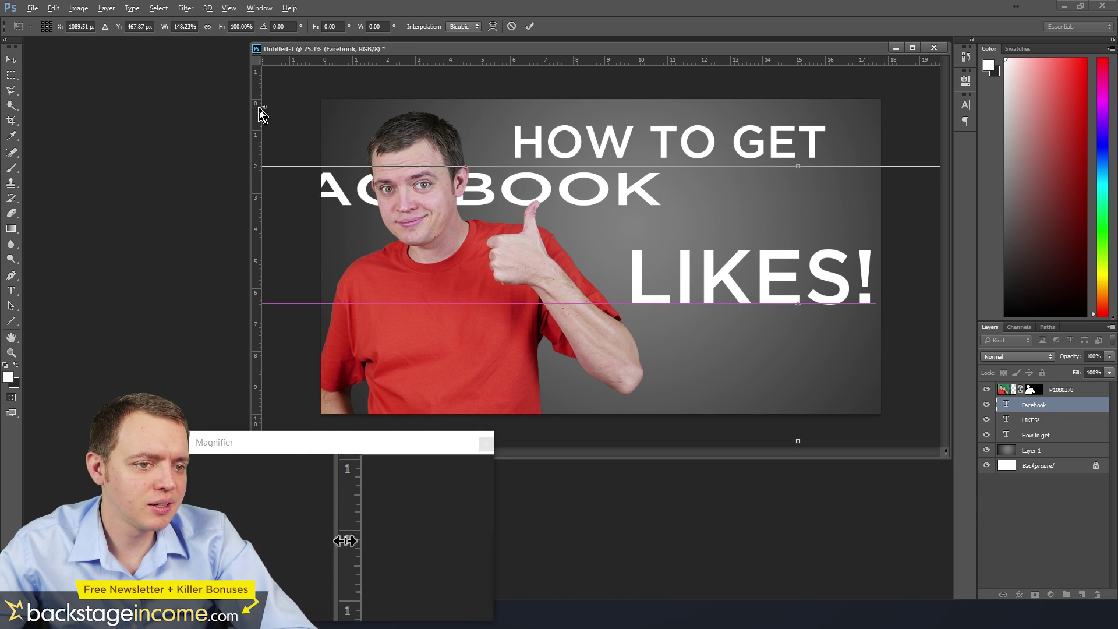
{"action": "left_click_drag", "start_coordinate": [429, 165], "coordinate": [270, 129]}
{"action": "left_click_drag", "start_coordinate": [466, 138], "coordinate": [633, 199]}
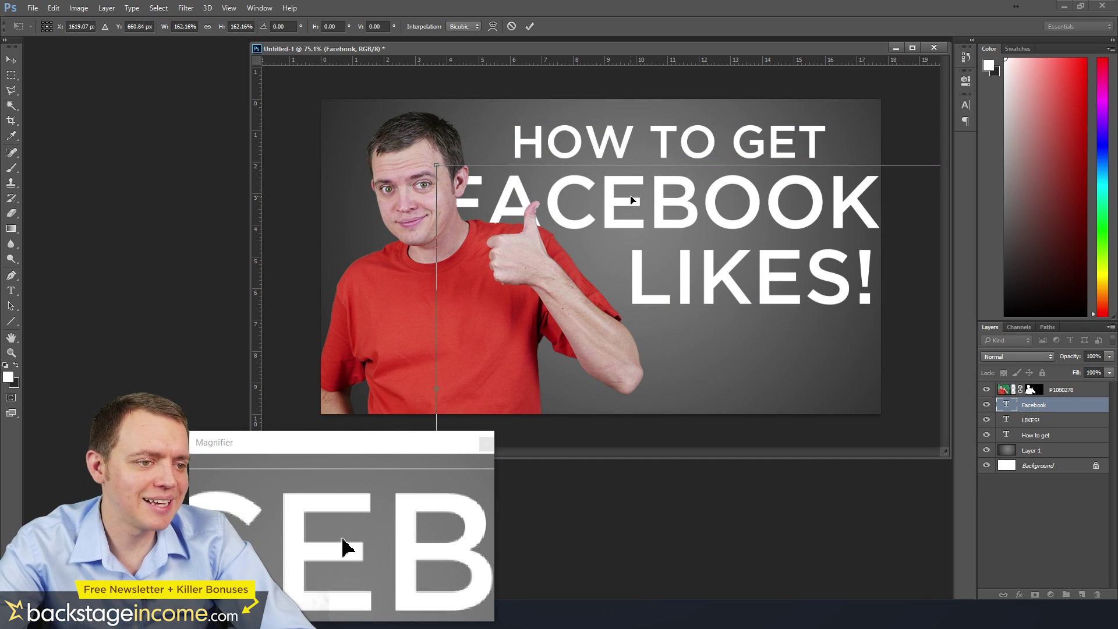
{"action": "key", "text": "shift+Up"}
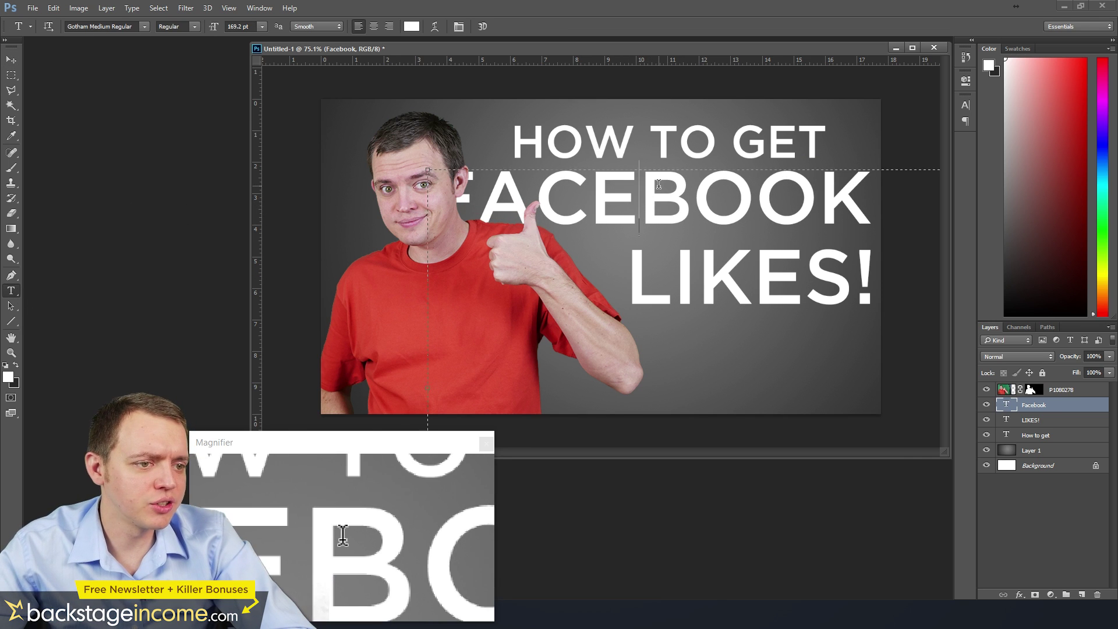
- Tighten FACEBOOK's tracking to -60 and shift the line slightly right
{"action": "double_click", "coordinate": [659, 184]}
{"action": "left_click", "coordinate": [965, 105]}
{"action": "left_click", "coordinate": [923, 142]}
{"action": "type", "text": "-40"}
{"action": "key", "text": "Return"}
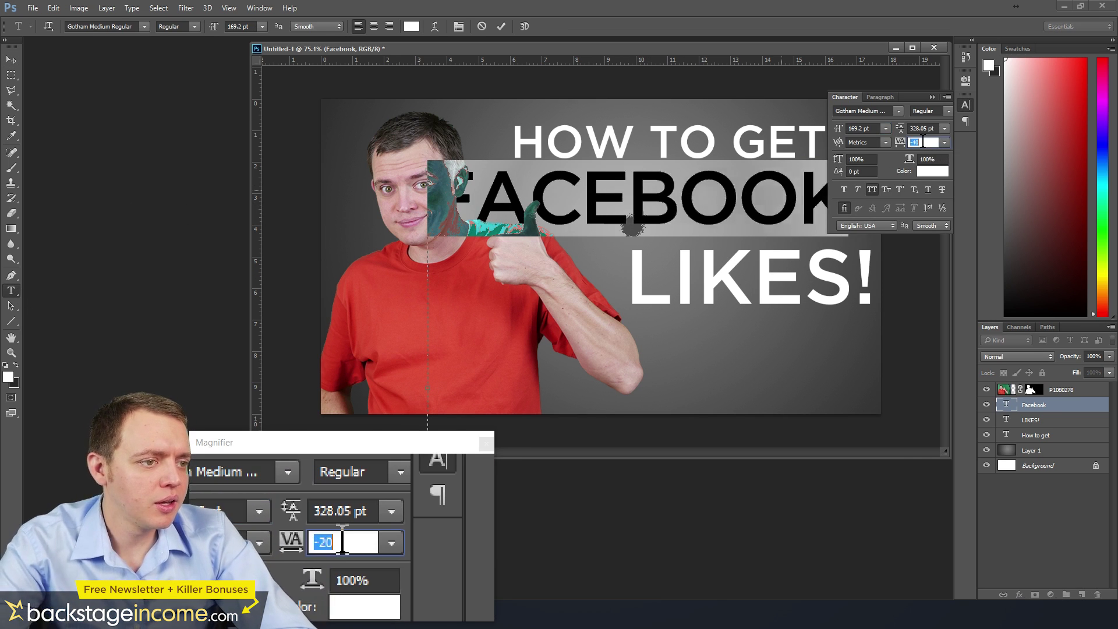
{"action": "key", "text": "Down"}
{"action": "key", "text": "Down"}
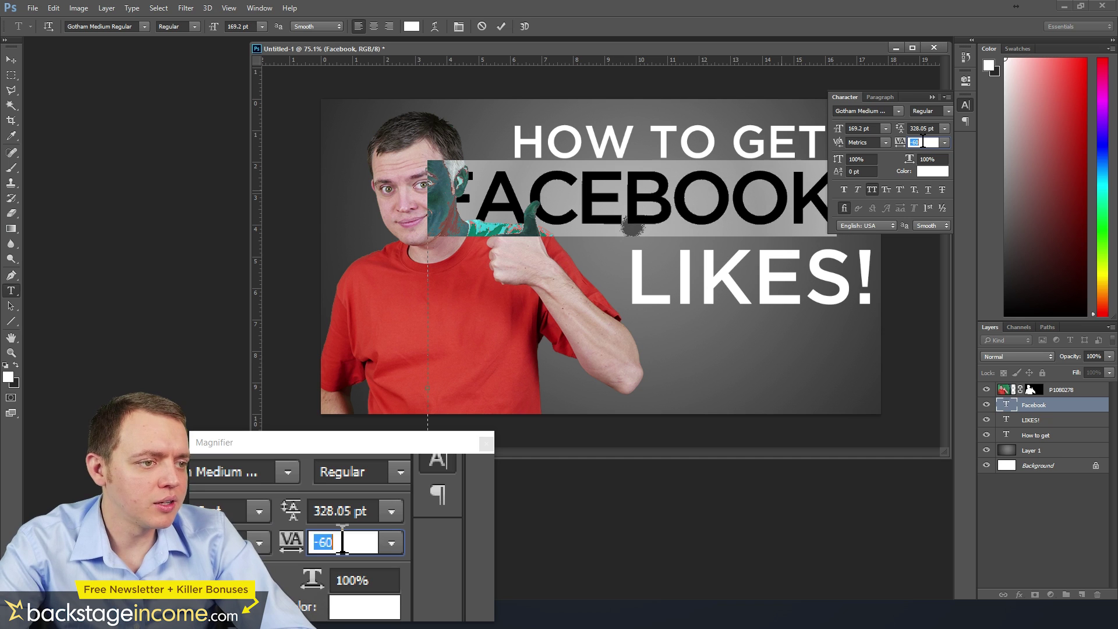
{"action": "left_click", "coordinate": [10, 60]}
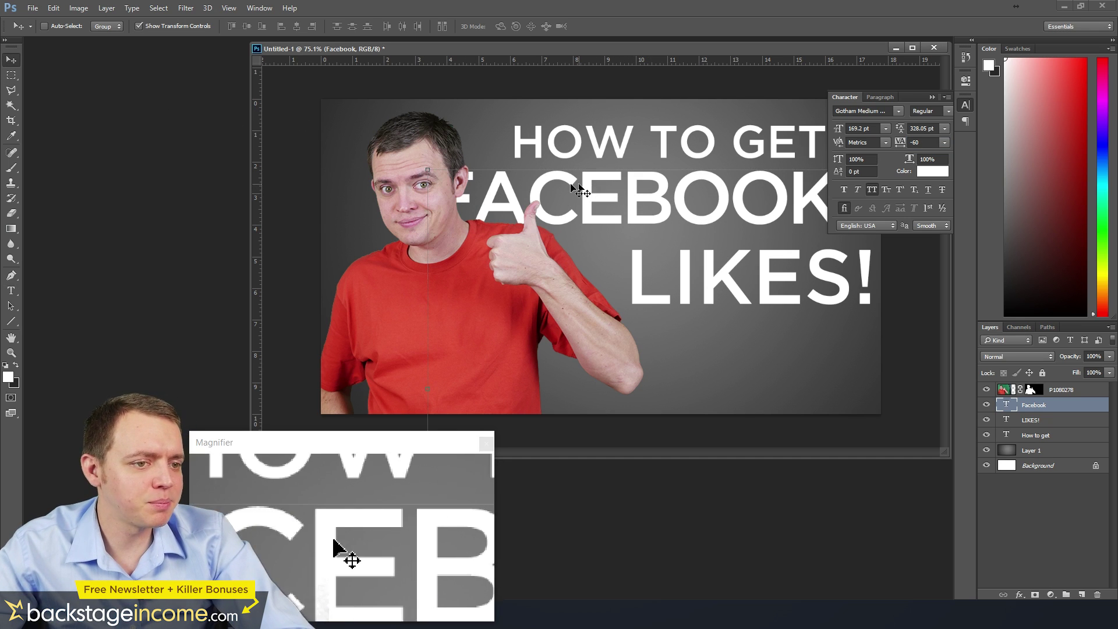
{"action": "left_click", "coordinate": [932, 97]}
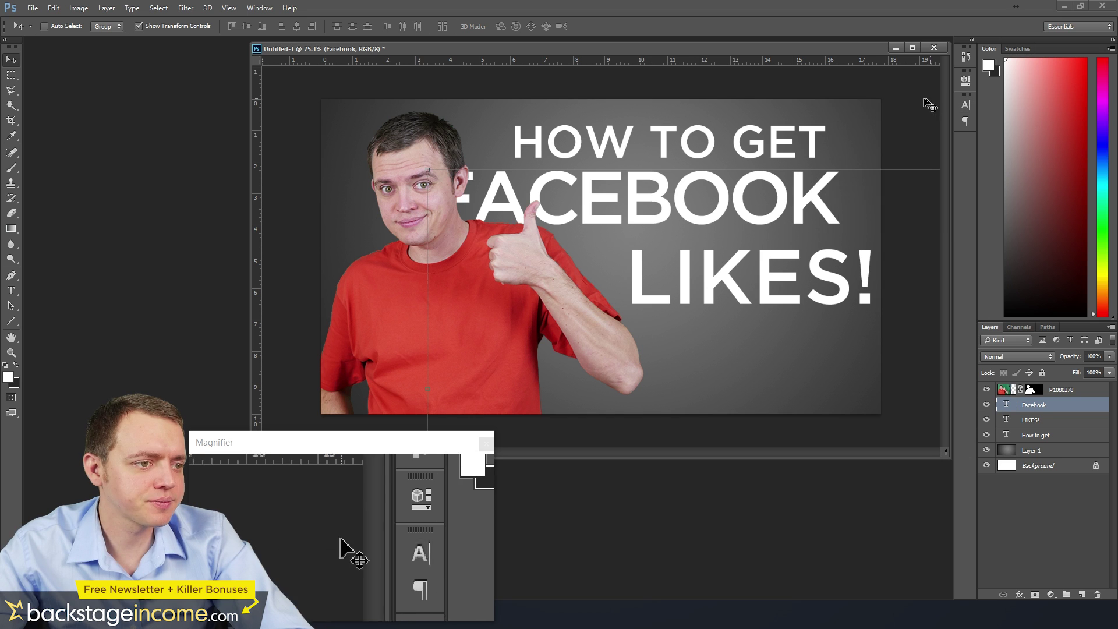
{"action": "left_click_drag", "start_coordinate": [786, 49], "coordinate": [733, 55]}
{"action": "left_click_drag", "start_coordinate": [713, 200], "coordinate": [740, 200]}
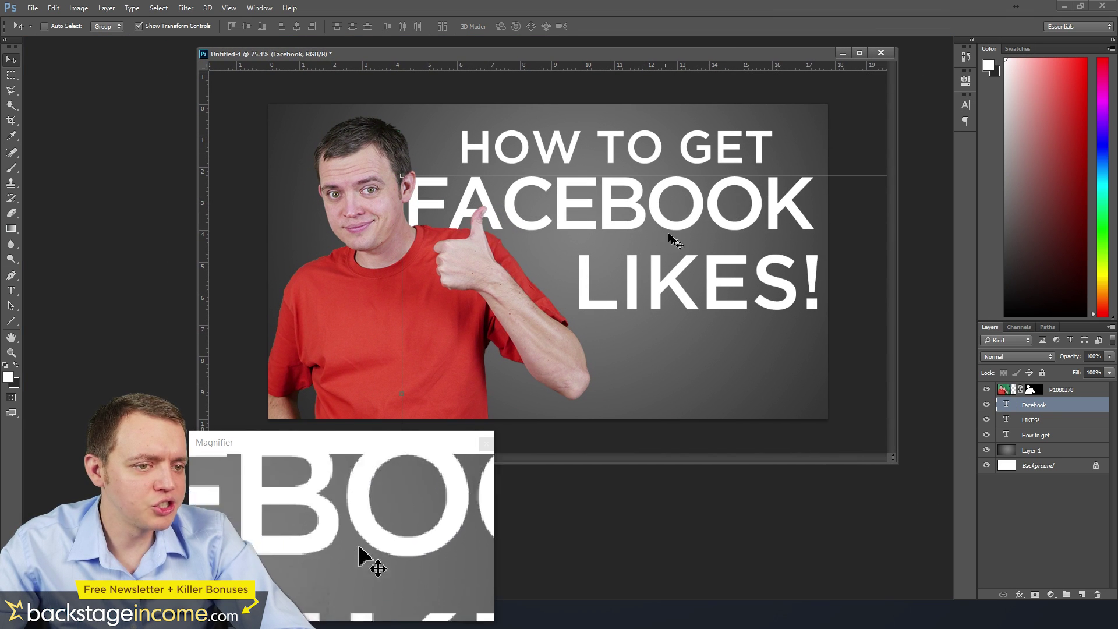
- Move the man's photo further left and nudge LIKES! up slightly
{"action": "left_click", "coordinate": [1025, 390]}
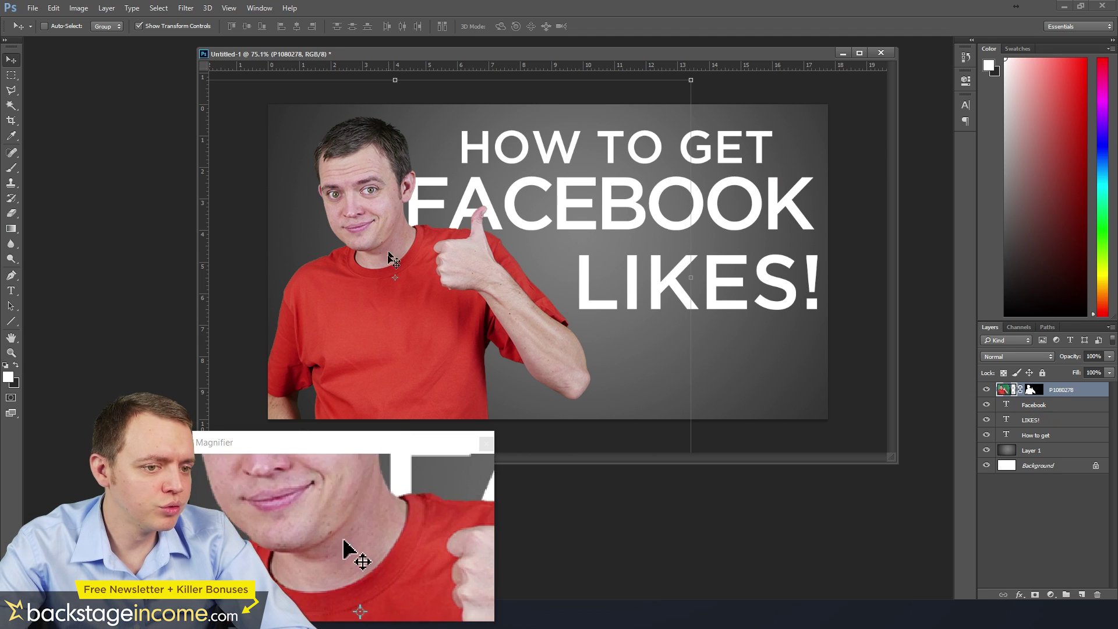
{"action": "left_click_drag", "start_coordinate": [386, 257], "coordinate": [349, 313]}
{"action": "left_click", "coordinate": [1031, 420]}
{"action": "mouse_move", "coordinate": [738, 283]}
{"action": "left_mouse_down"}
{"action": "mouse_move", "coordinate": [732, 271]}
{"action": "mouse_move", "coordinate": [742, 277]}
{"action": "left_mouse_up"}
{"action": "key", "text": "shift+Up"}
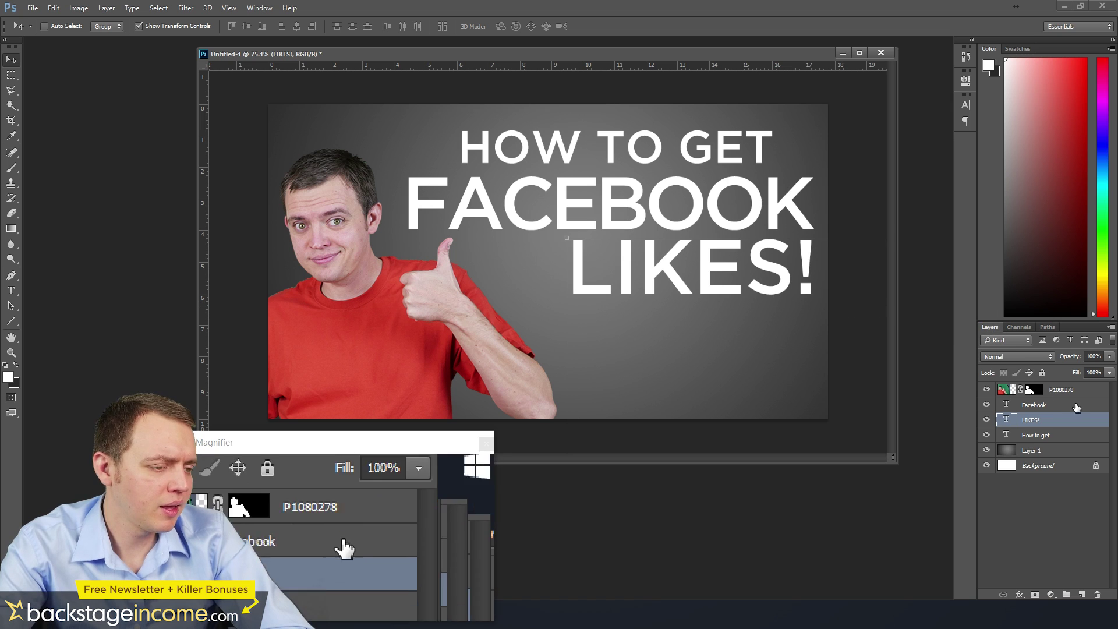
- Shift HOW TO GET right so it sits flush above FACEBOOK
{"action": "left_click", "coordinate": [1035, 405]}
{"action": "left_click", "coordinate": [1042, 441]}
{"action": "left_click_drag", "start_coordinate": [705, 158], "coordinate": [750, 155]}
{"action": "key", "text": "Down"}
{"action": "key", "text": "Down"}
{"action": "key", "text": "Down"}
{"action": "key", "text": "Down"}
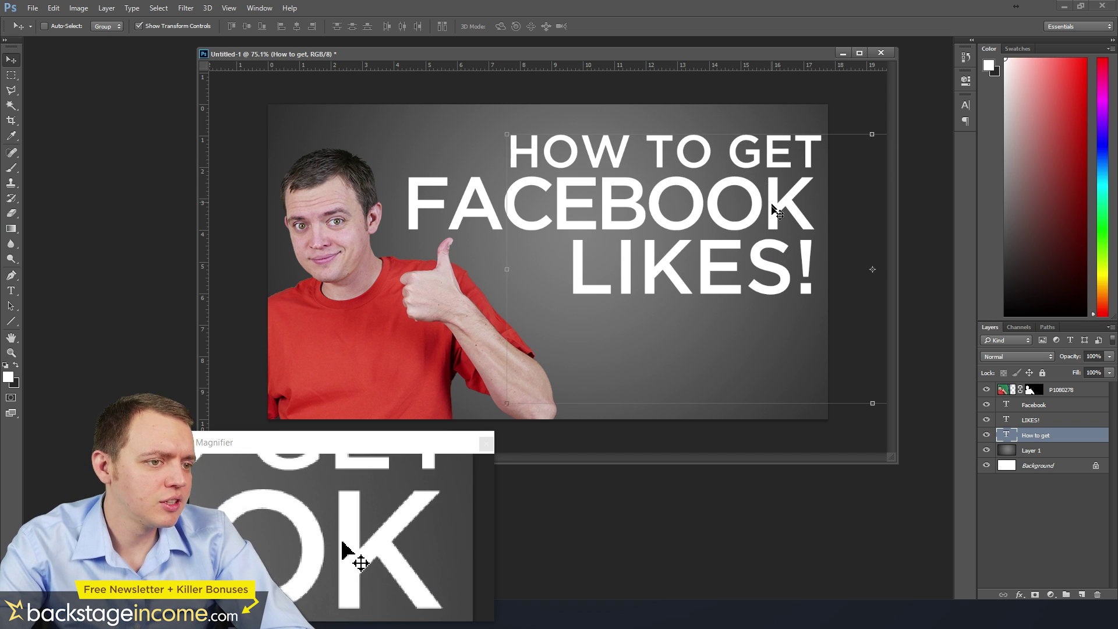
{"action": "key", "text": "m"}
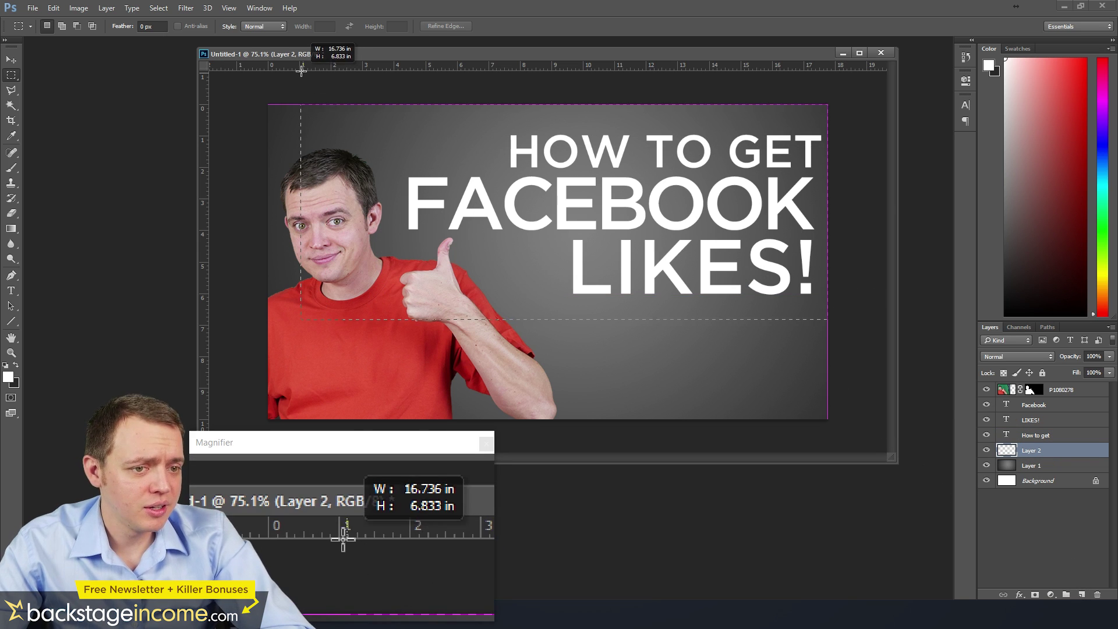
- Set the foreground colour to a medium blue (#4d97e2)
{"action": "left_click", "coordinate": [8, 379]}
{"action": "left_click", "coordinate": [254, 239]}
{"action": "left_click_drag", "start_coordinate": [173, 199], "coordinate": [181, 193]}
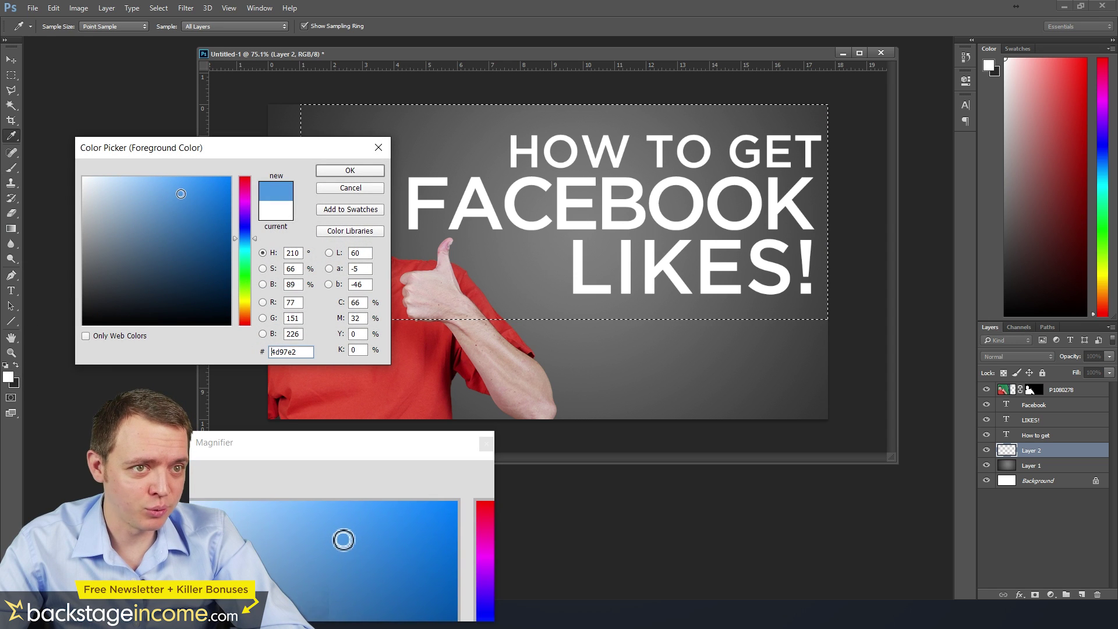
{"action": "left_click", "coordinate": [365, 170]}
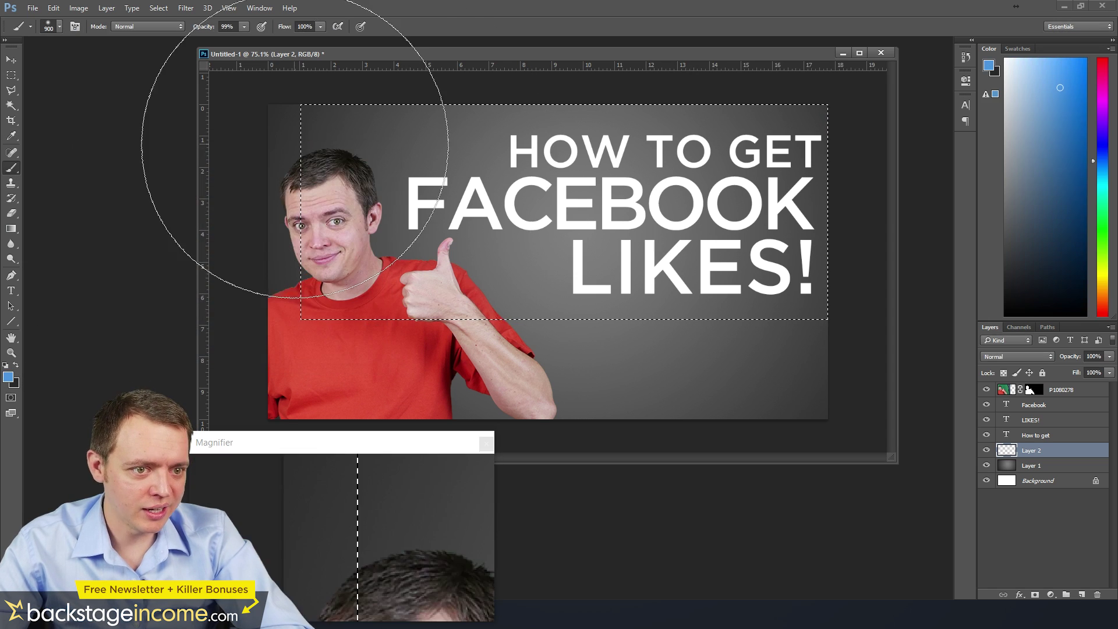
- Fill the rectangular selection with the blue foreground colour and deselect
{"action": "left_click", "coordinate": [54, 12]}
{"action": "left_click", "coordinate": [70, 213]}
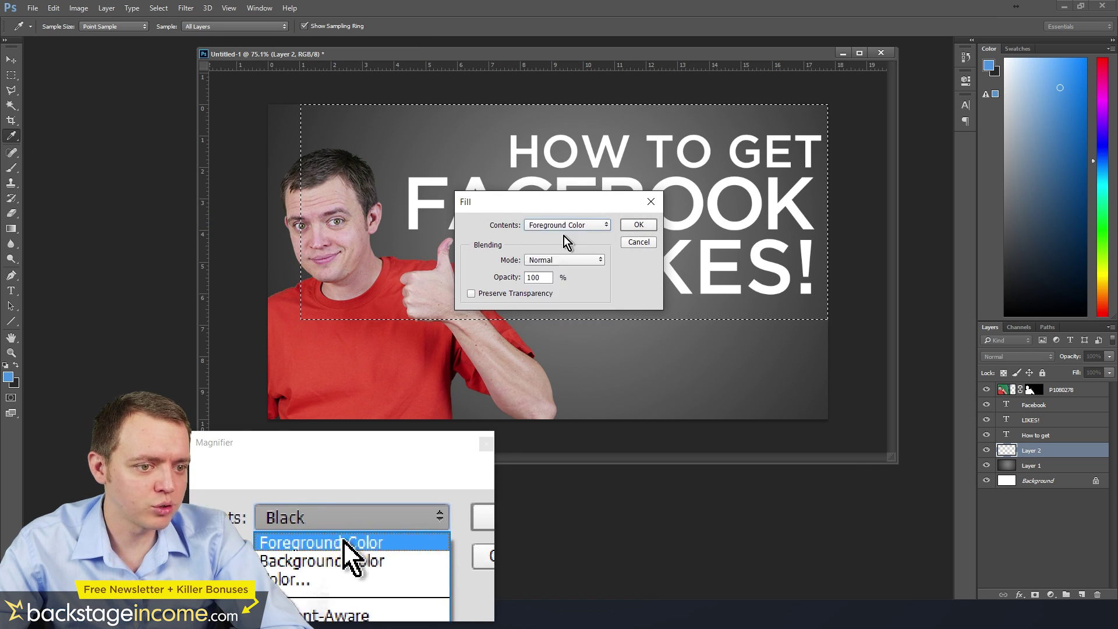
{"action": "left_click", "coordinate": [639, 225]}
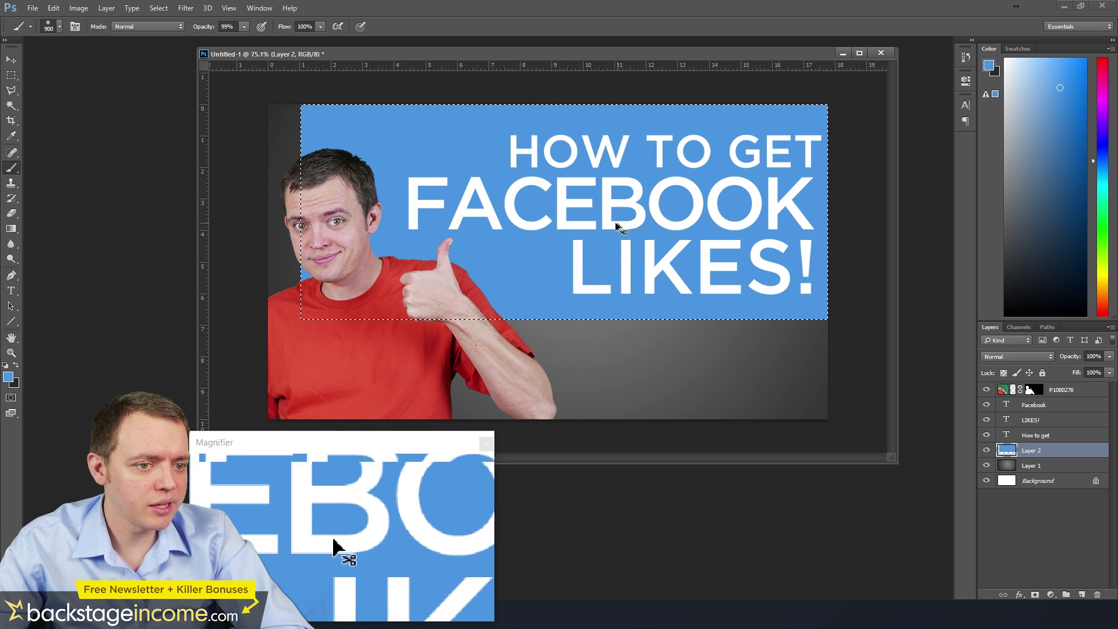
{"action": "key", "text": "ctrl+d"}
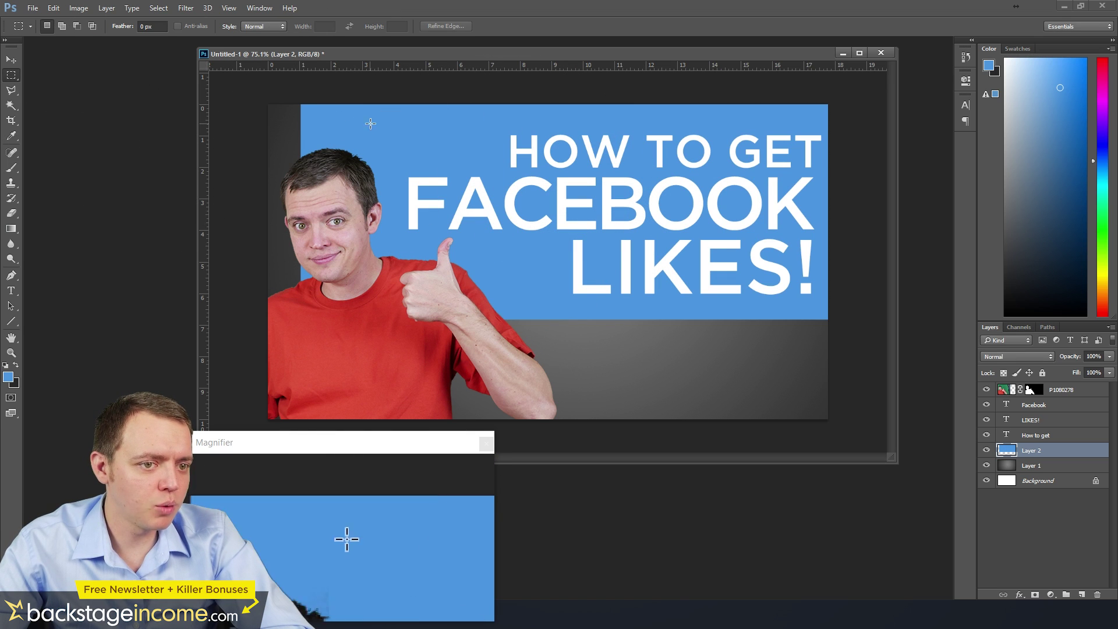
- Delete blue strips and areas so stepped boxes remain behind each headline line
{"action": "left_click_drag", "start_coordinate": [788, 115], "coordinate": [843, 124]}
{"action": "key", "text": "Delete"}
{"action": "left_click_drag", "start_coordinate": [827, 338], "coordinate": [324, 306]}
{"action": "key", "text": "Delete"}
{"action": "left_click_drag", "start_coordinate": [277, 107], "coordinate": [390, 338]}
{"action": "key", "text": "Delete"}
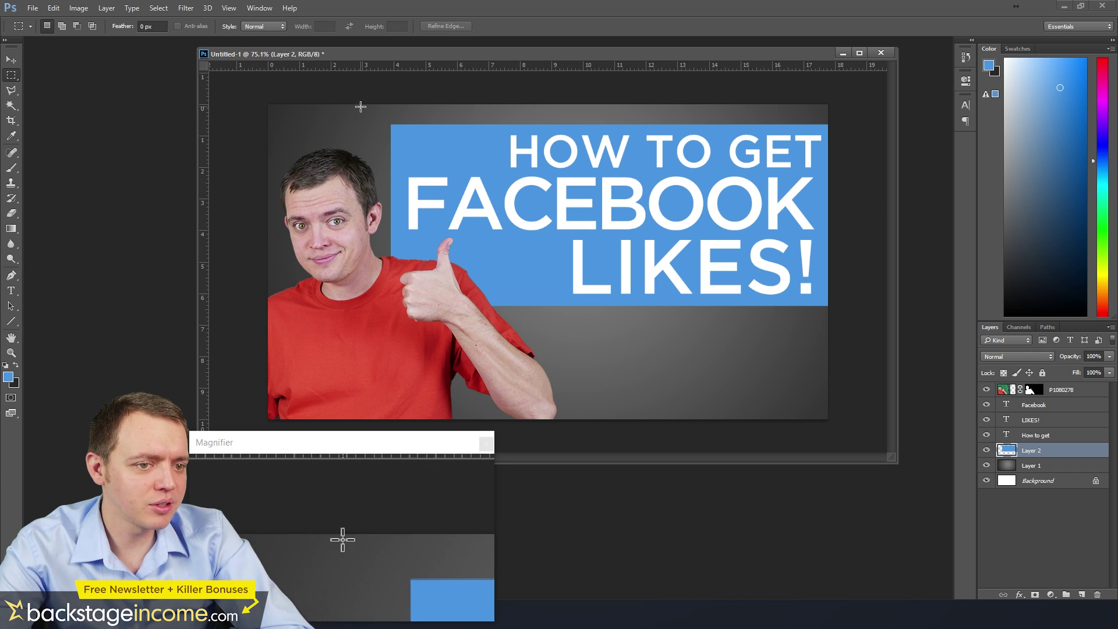
{"action": "left_click_drag", "start_coordinate": [361, 107], "coordinate": [503, 166]}
{"action": "key", "text": "Delete"}
{"action": "left_click_drag", "start_coordinate": [354, 355], "coordinate": [558, 244]}
{"action": "key", "text": "Delete"}
{"action": "key", "text": "ctrl+d"}
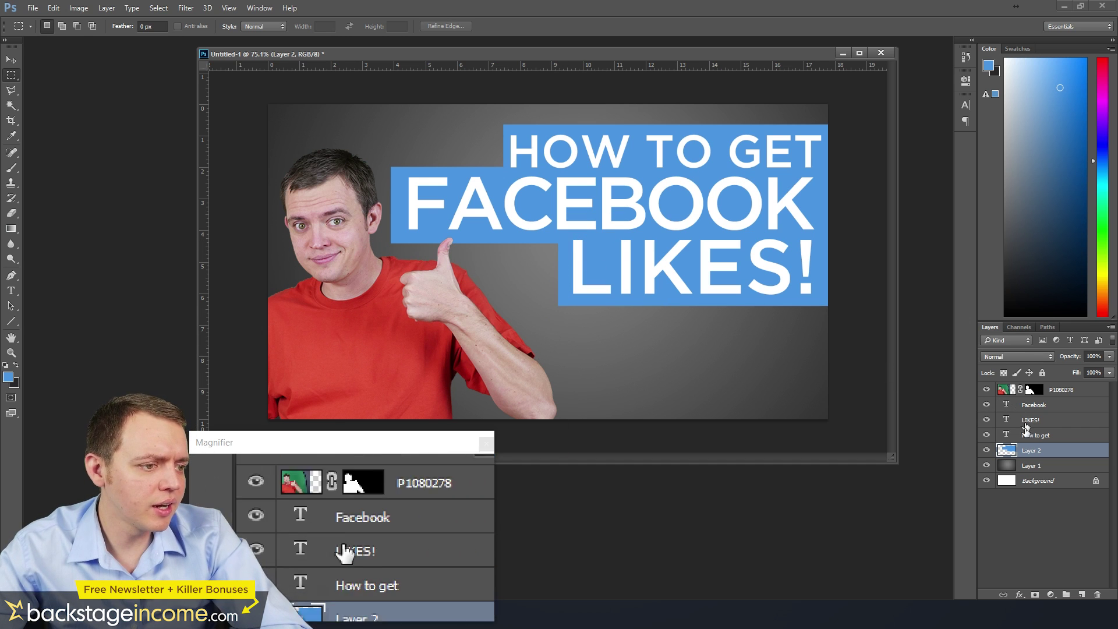
- Lower the blue boxes' layer opacity and add a new empty layer above Layer 1
{"action": "left_click", "coordinate": [1109, 356]}
{"action": "left_click_drag", "start_coordinate": [1108, 371], "coordinate": [1099, 371]}
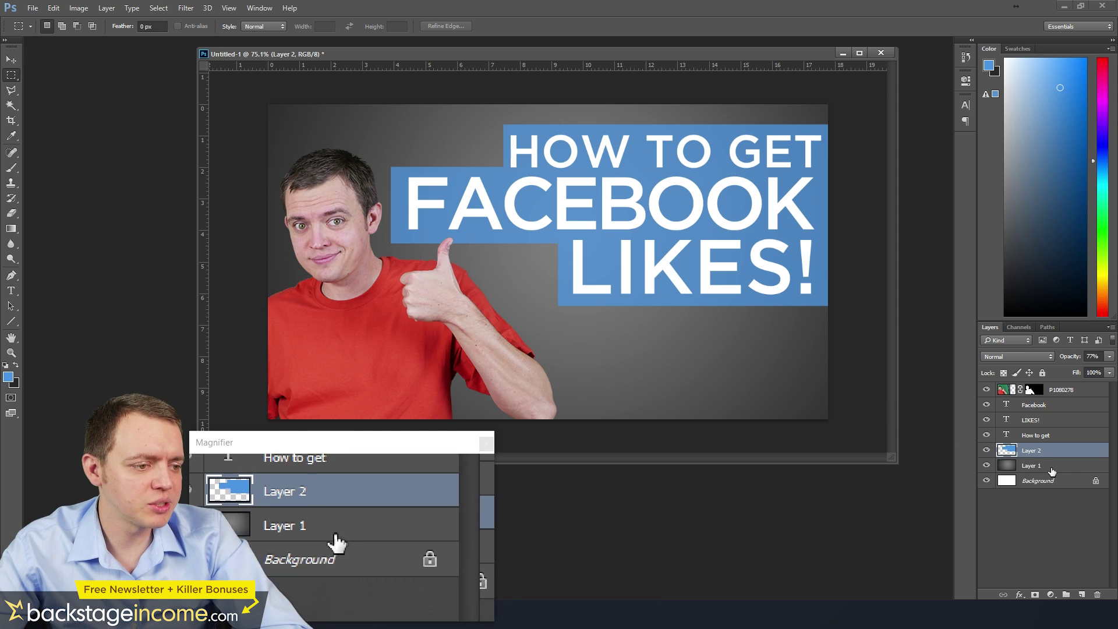
{"action": "left_click", "coordinate": [1032, 466]}
{"action": "left_click", "coordinate": [1083, 595]}
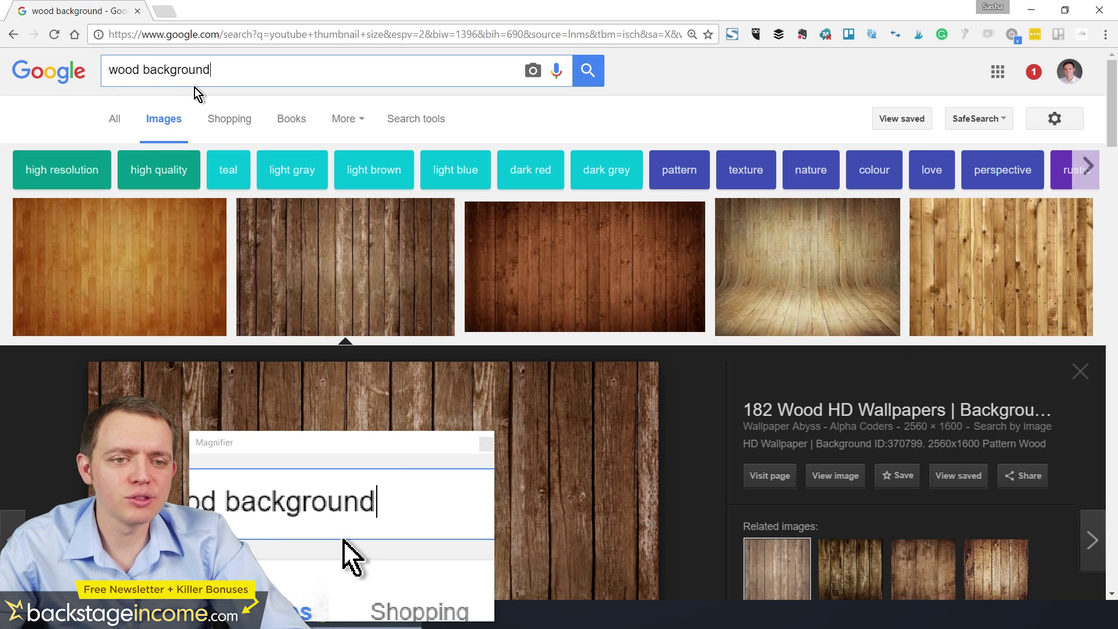
- Scroll through more wood background image results, then return from the browser to Photoshop
{"action": "scroll", "coordinate": [549, 317], "scroll_direction": "down", "scroll_amount": 13}
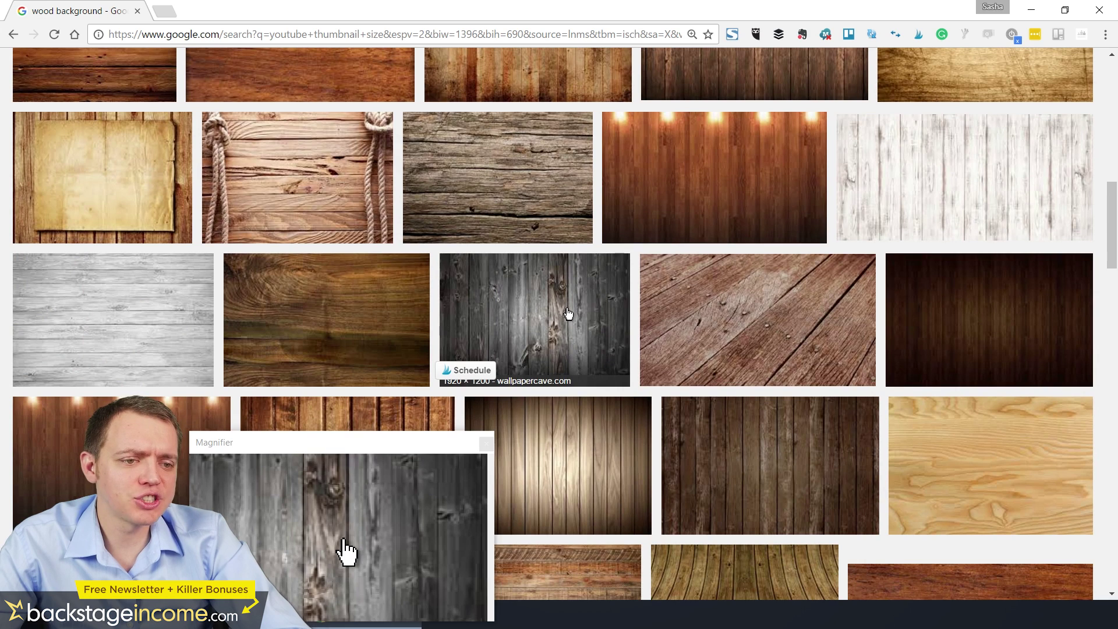
{"action": "left_click", "coordinate": [1033, 12]}
- Paste the wood texture above the gradient layer, scale it to about 77%, and fade it to 44%
{"action": "left_click", "coordinate": [1032, 482]}
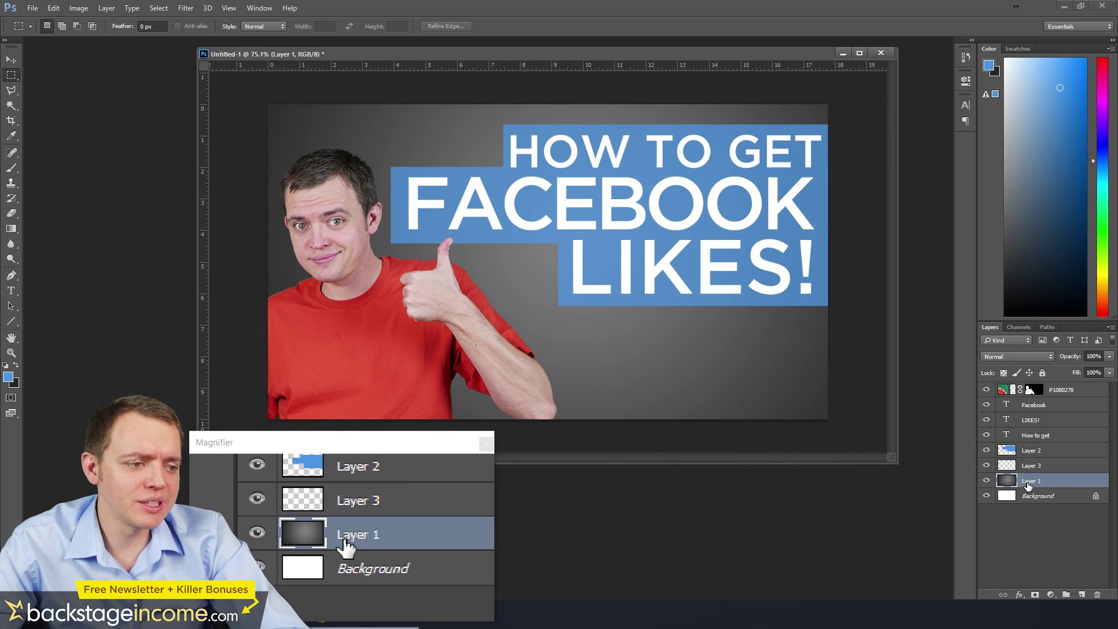
{"action": "key", "text": "ctrl+v"}
{"action": "key", "text": "ctrl+t"}
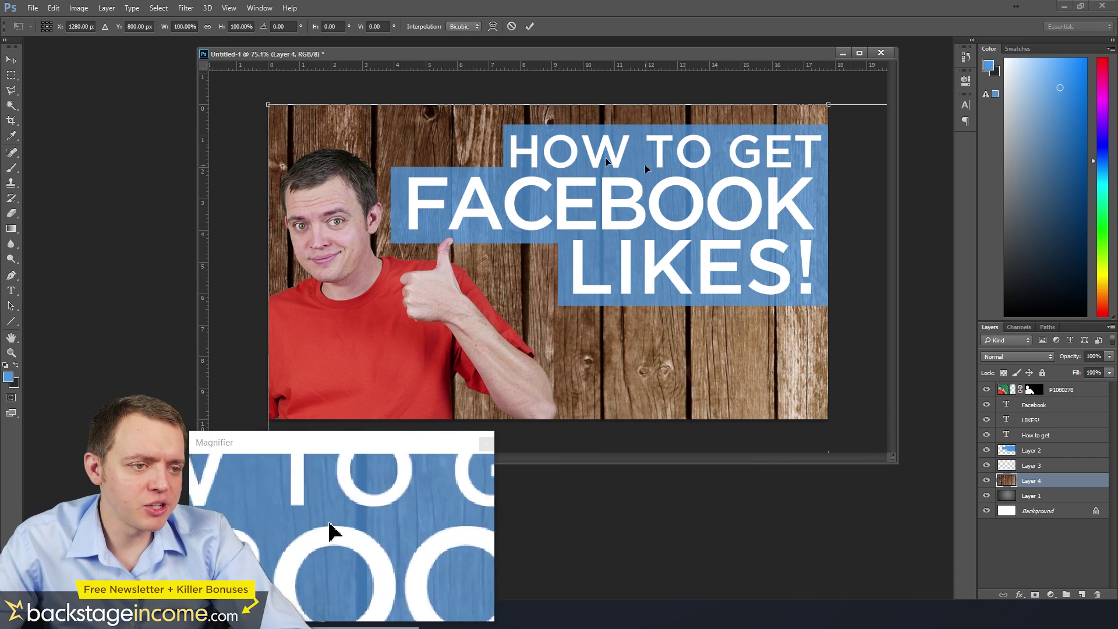
{"action": "left_click_drag", "start_coordinate": [276, 114], "coordinate": [408, 197]}
{"action": "left_click_drag", "start_coordinate": [637, 363], "coordinate": [430, 252]}
{"action": "key", "text": "Return"}
{"action": "key", "text": "m"}
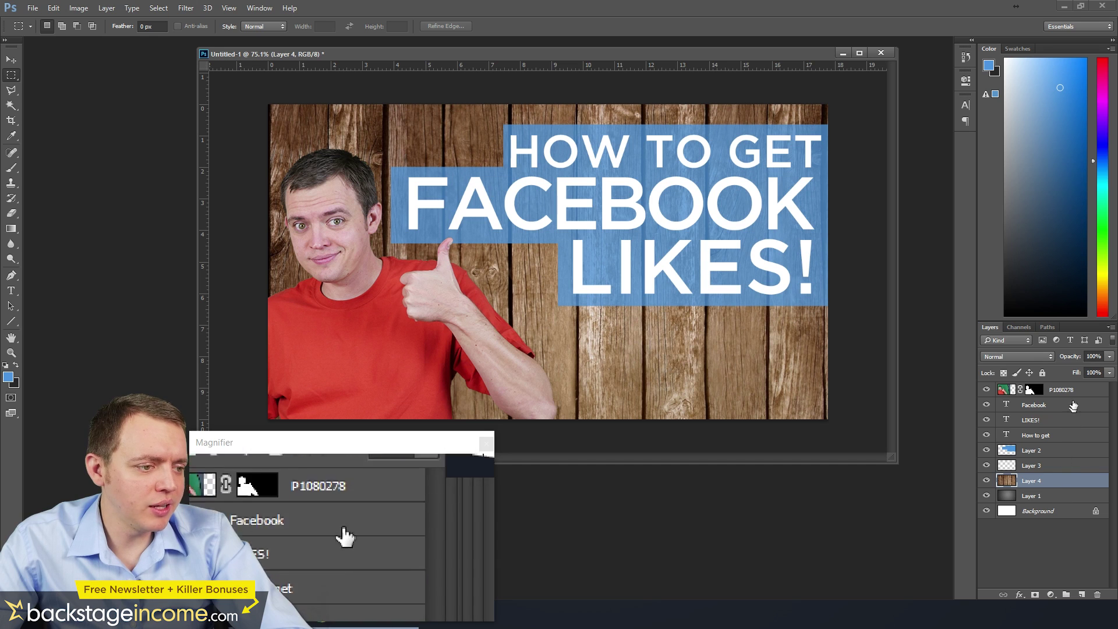
{"action": "left_click", "coordinate": [1110, 357]}
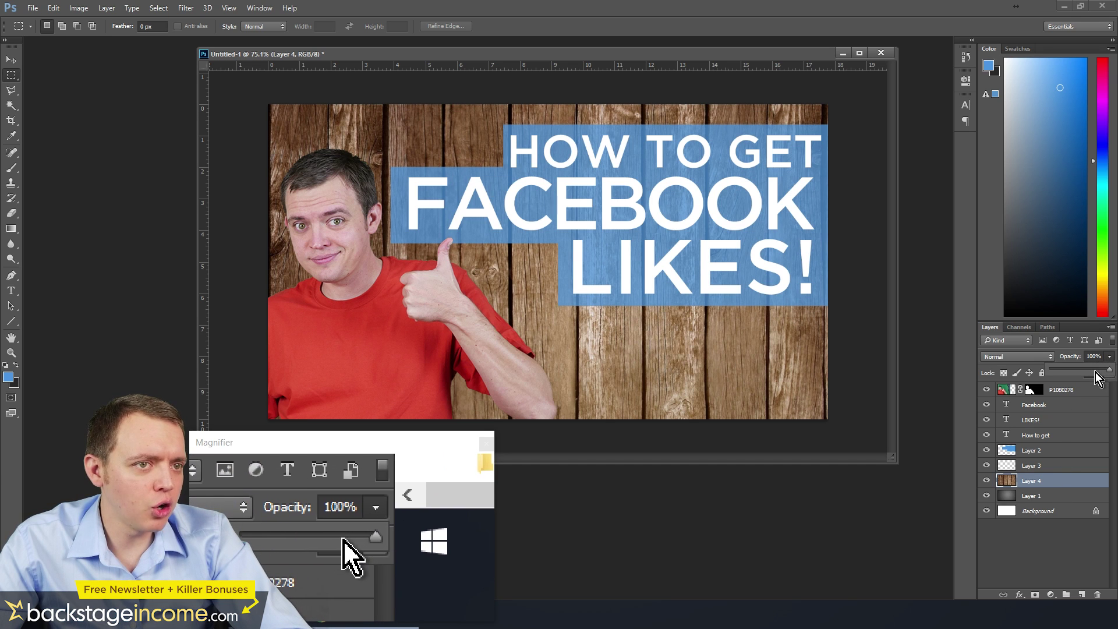
{"action": "left_click_drag", "start_coordinate": [1096, 369], "coordinate": [1072, 377]}
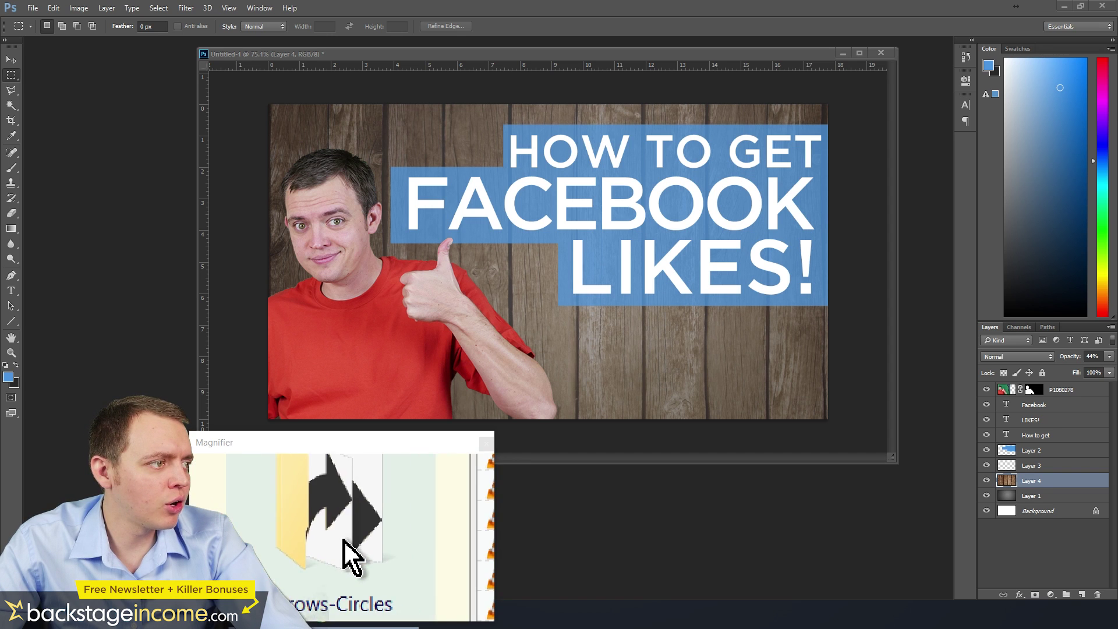
- Drag the red arrow PNG from Arrows-Circles onto the canvas, rotated about -60° toward LIKES!
{"action": "double_click", "coordinate": [349, 554]}
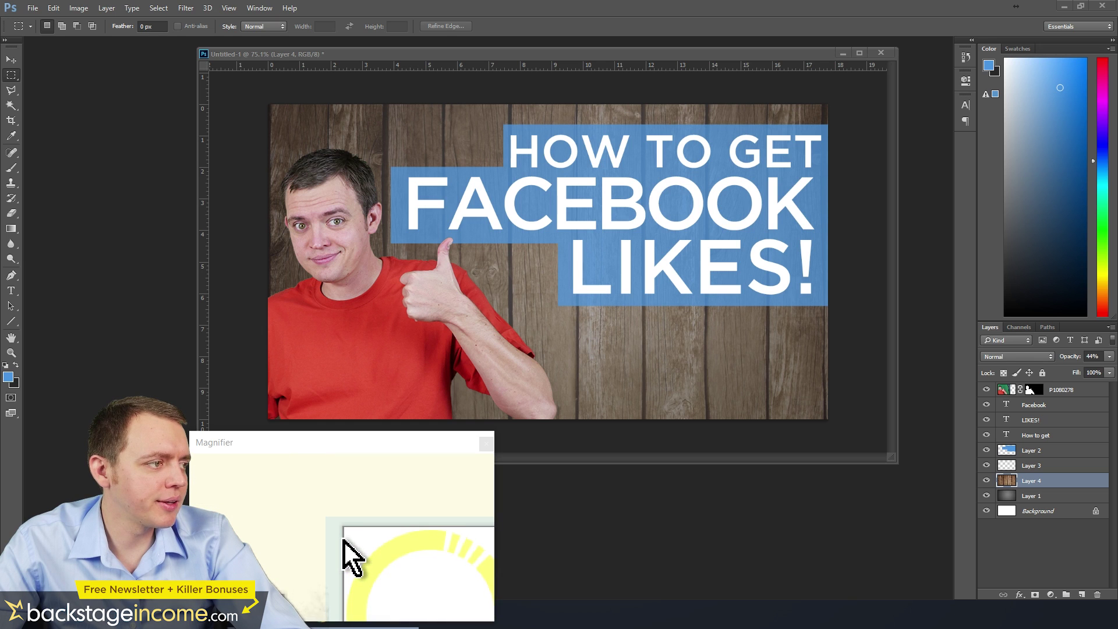
{"action": "left_click_drag", "start_coordinate": [1117, 250], "coordinate": [736, 344]}
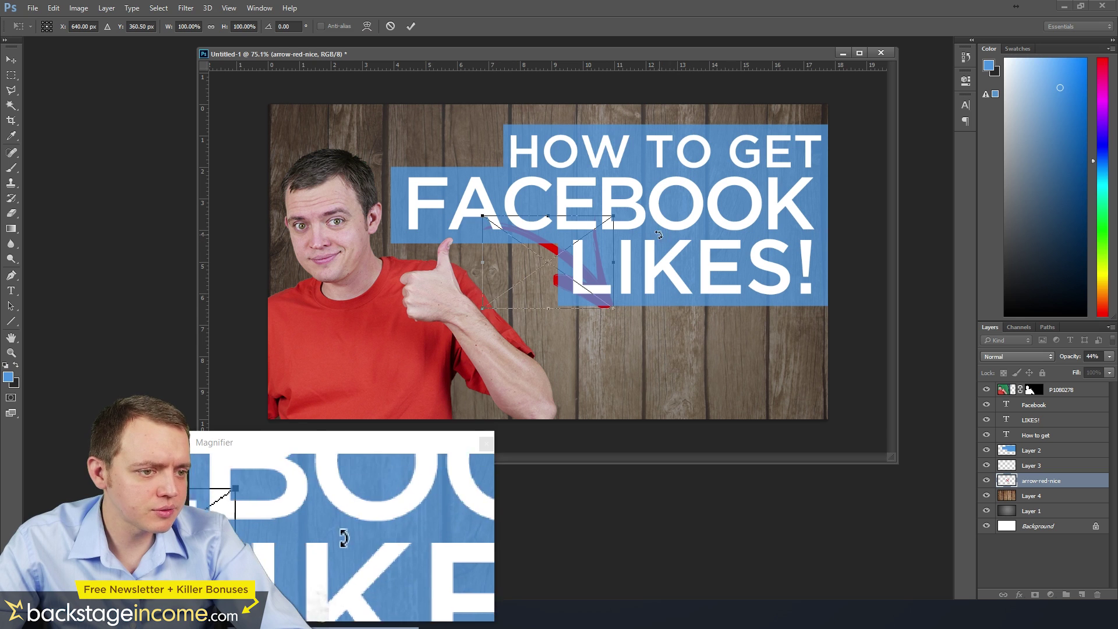
{"action": "left_click_drag", "start_coordinate": [664, 195], "coordinate": [729, 375]}
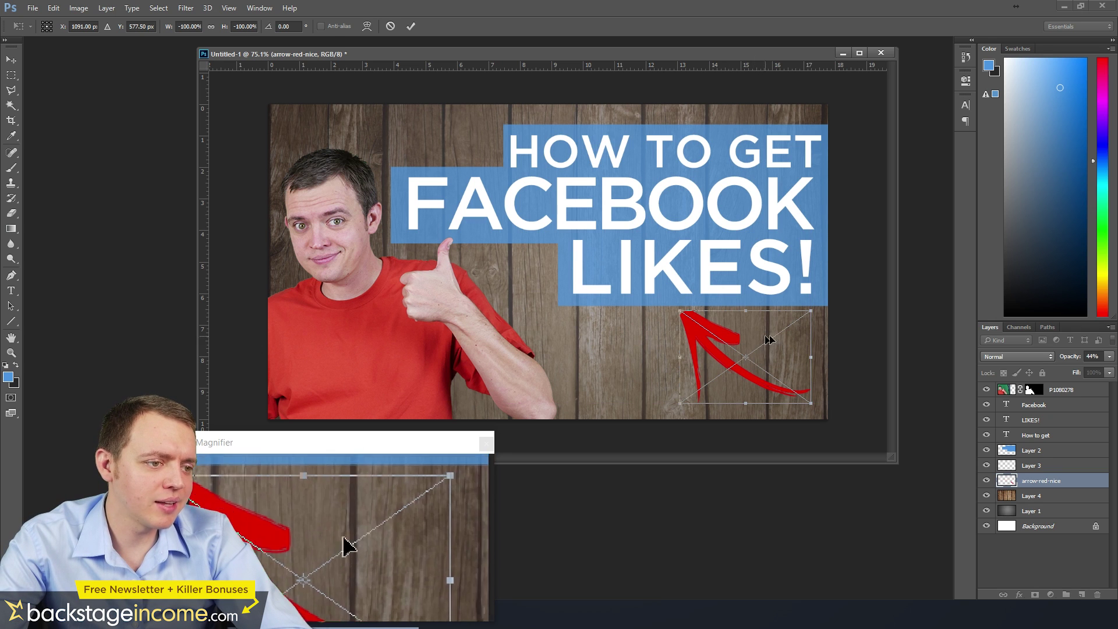
{"action": "key", "text": "Return"}
- Open the arrow layer's Blending Options and enable Color Overlay
{"action": "right_click", "coordinate": [1046, 480]}
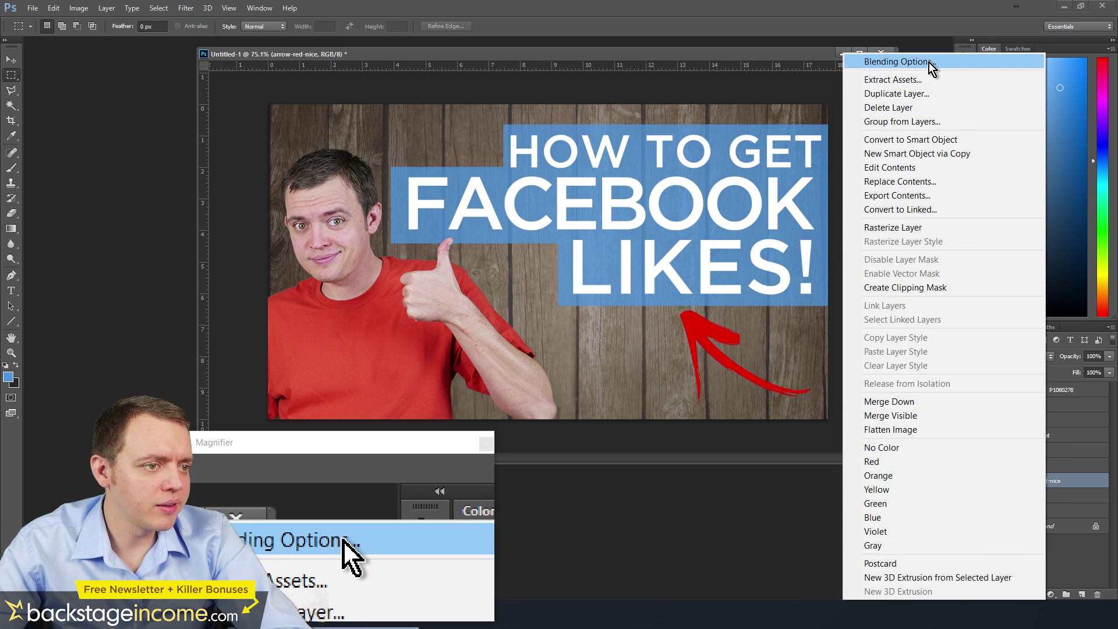
{"action": "key", "text": "Escape"}
{"action": "key", "text": "h"}
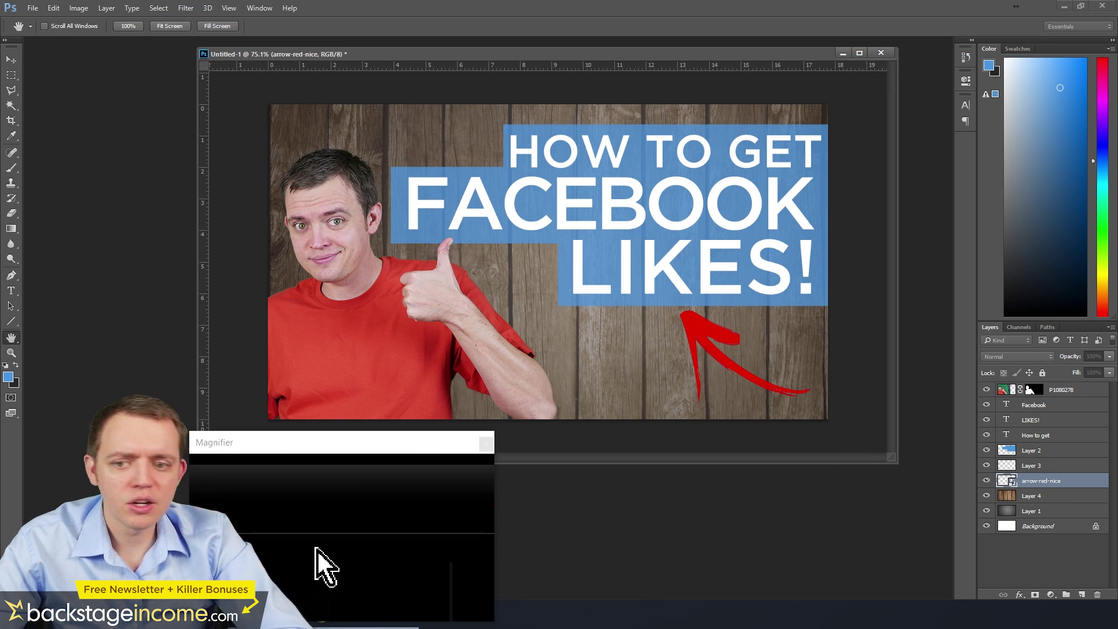
{"action": "left_click_drag", "start_coordinate": [311, 163], "coordinate": [332, 161]}
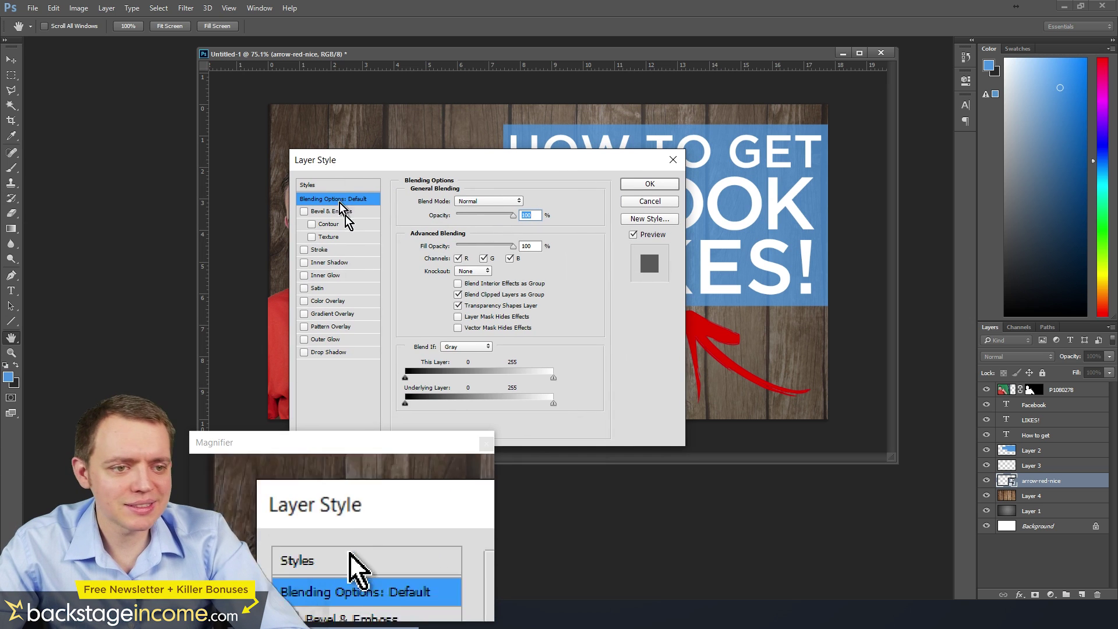
{"action": "left_click", "coordinate": [322, 302]}
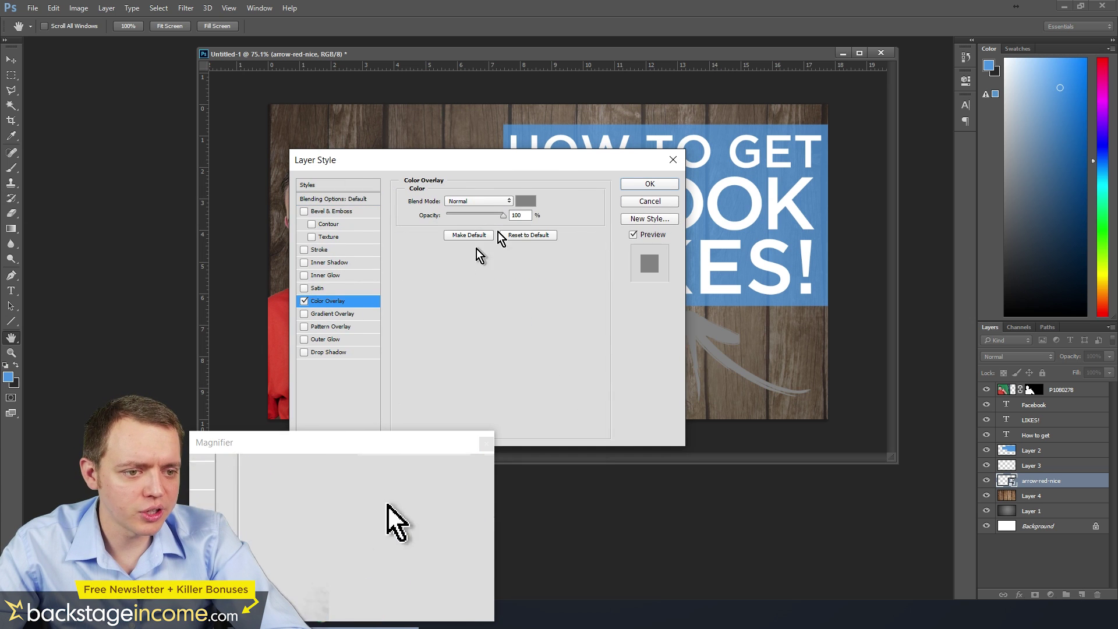
{"action": "left_click", "coordinate": [526, 201]}
- Set the overlay colour to a light yellow and apply the style
{"action": "left_click", "coordinate": [245, 301]}
{"action": "left_click", "coordinate": [159, 182]}
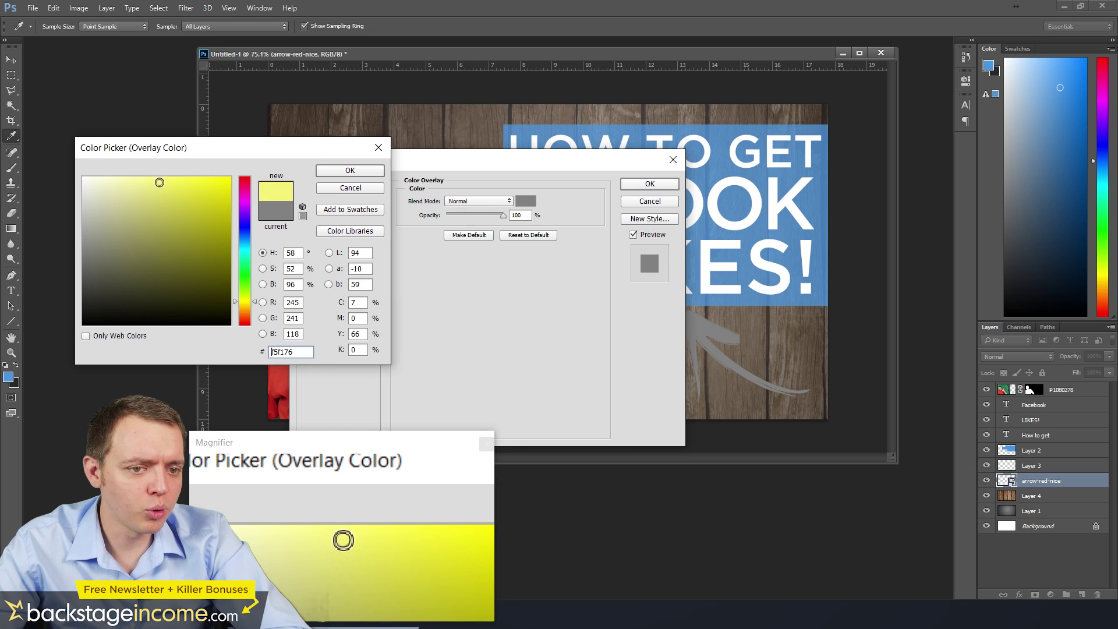
{"action": "left_click", "coordinate": [341, 186]}
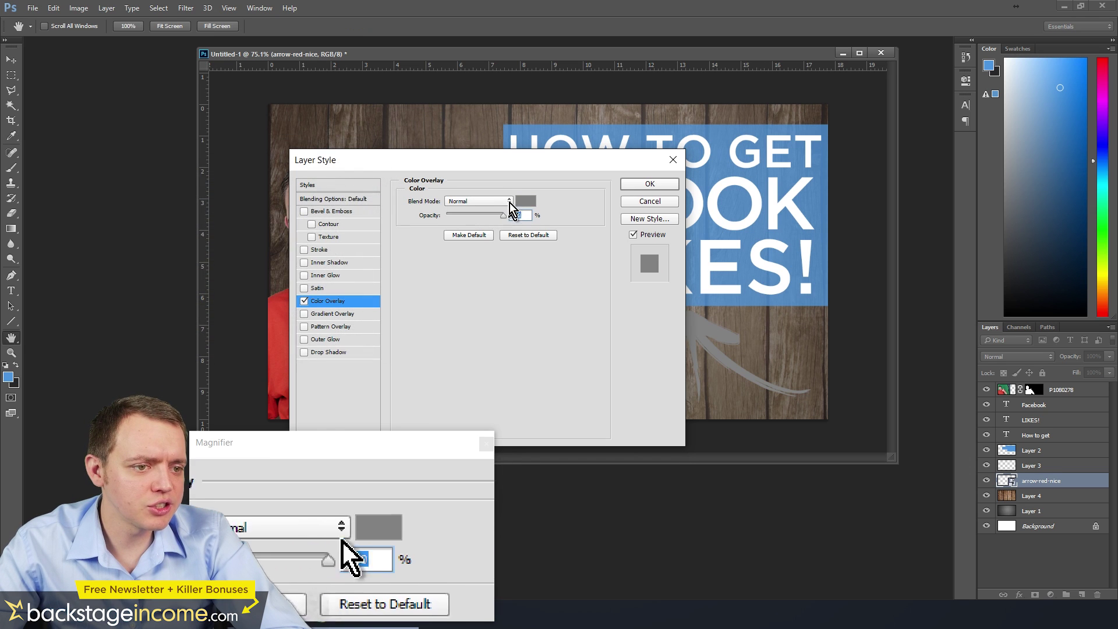
{"action": "left_click", "coordinate": [524, 201]}
{"action": "left_click", "coordinate": [244, 302]}
{"action": "left_click", "coordinate": [155, 182]}
{"action": "left_click", "coordinate": [350, 170]}
{"action": "left_click", "coordinate": [645, 182]}
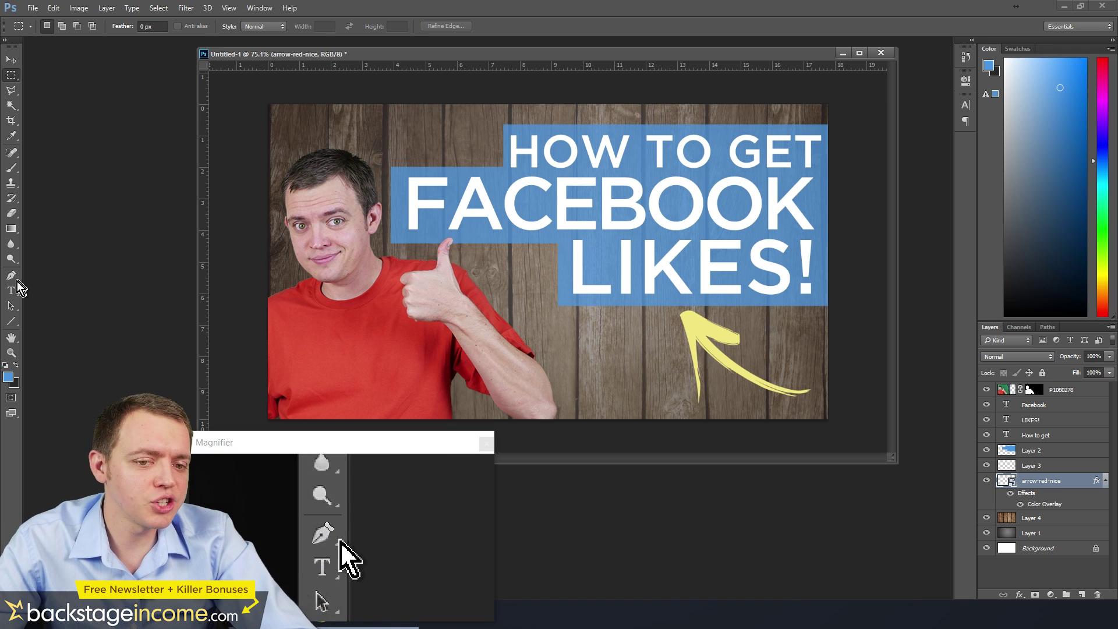
- Edit the top text line to read 'HOW TO GET MORE' and shift it left
{"action": "left_click", "coordinate": [12, 290]}
{"action": "left_click", "coordinate": [816, 148]}
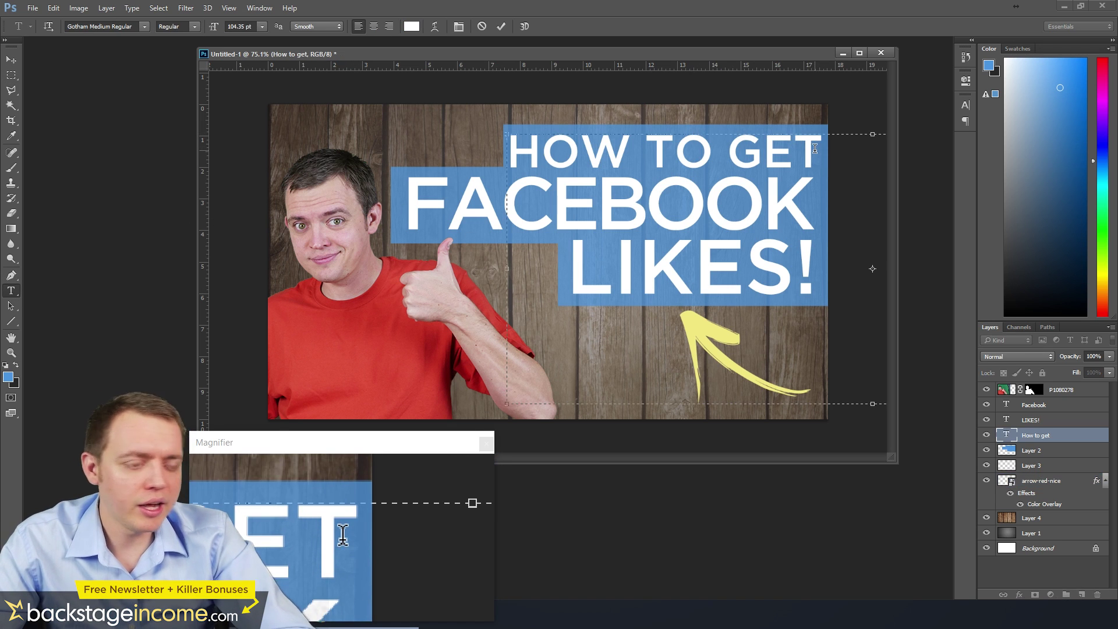
{"action": "key", "text": "ctrl+a"}
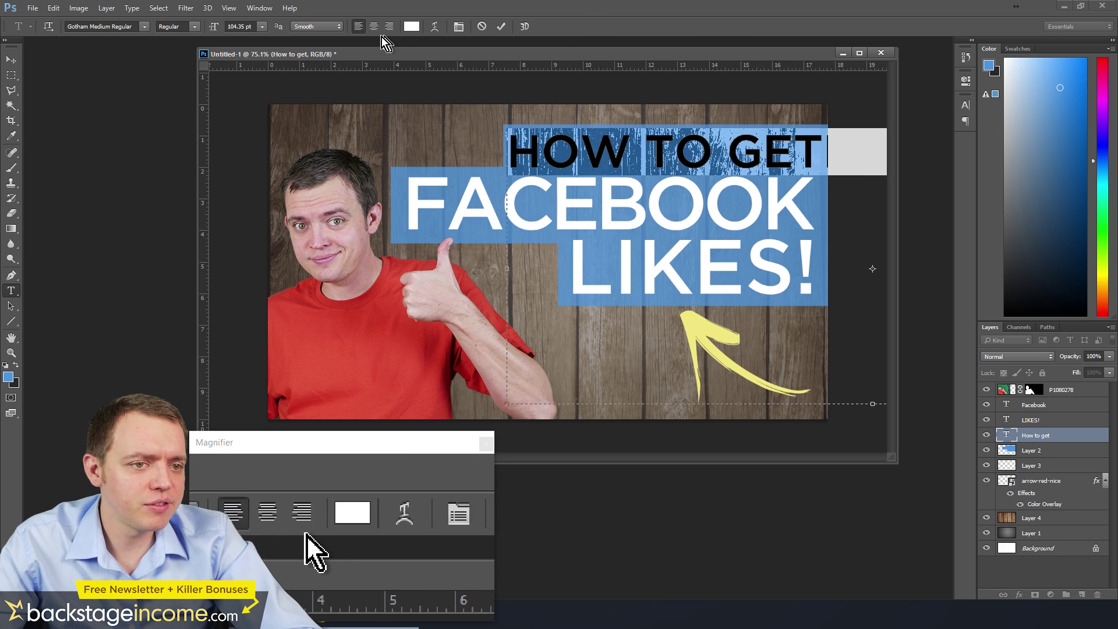
{"action": "left_click", "coordinate": [12, 59]}
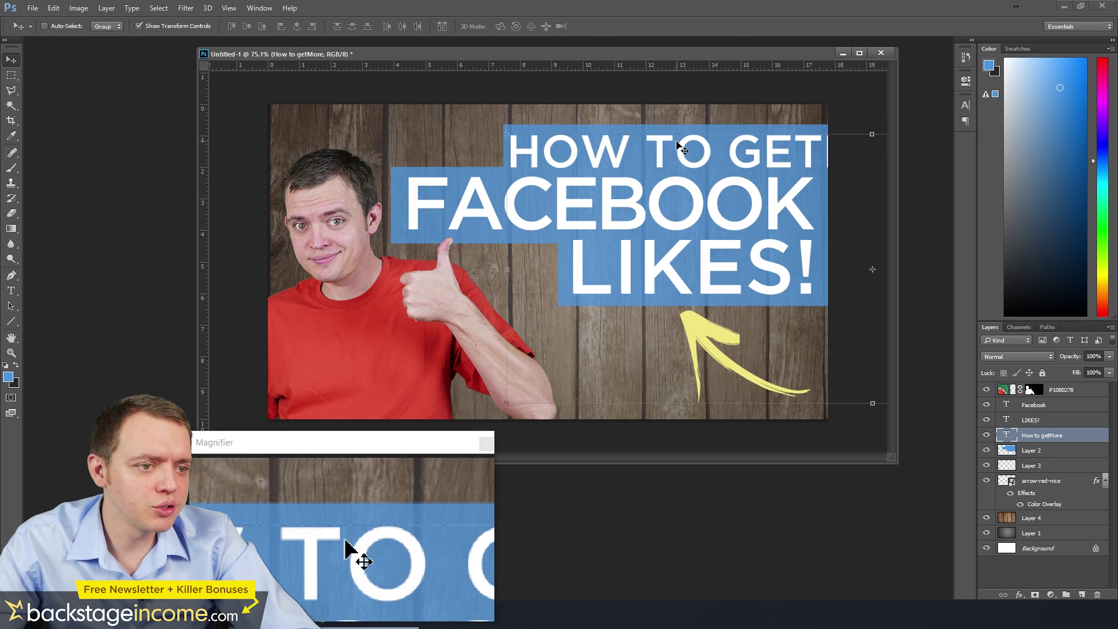
{"action": "left_click_drag", "start_coordinate": [677, 142], "coordinate": [542, 141]}
- Set the top line's letter tracking to -40 in the Character panel
{"action": "left_click", "coordinate": [11, 291]}
{"action": "left_click", "coordinate": [573, 156]}
{"action": "key", "text": "ctrl+a"}
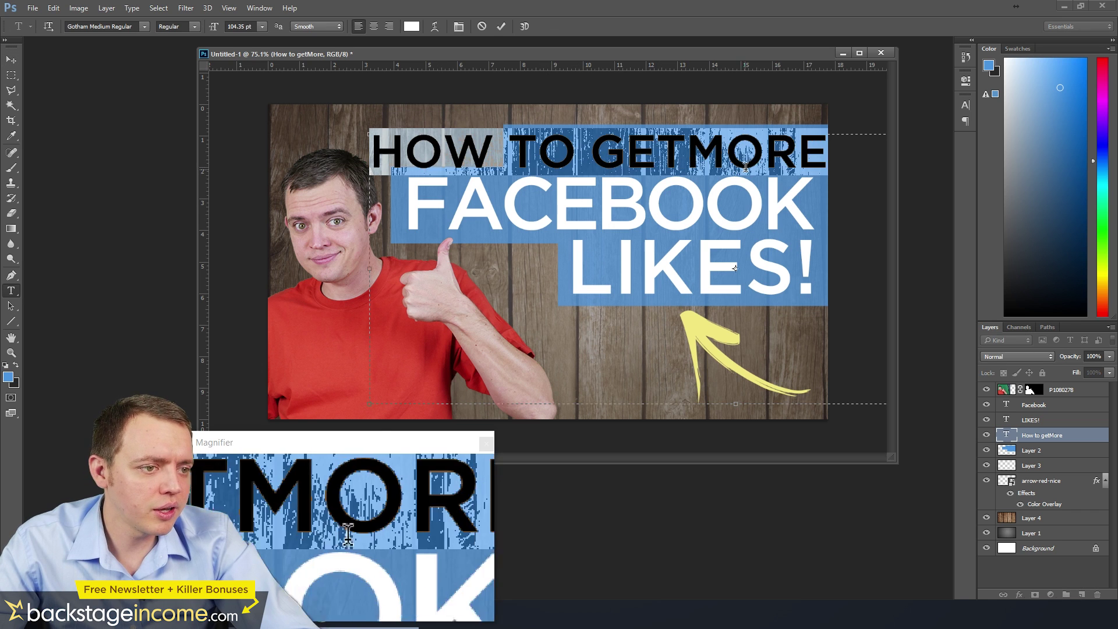
{"action": "key", "text": "ctrl+t"}
{"action": "type", "text": "-40"}
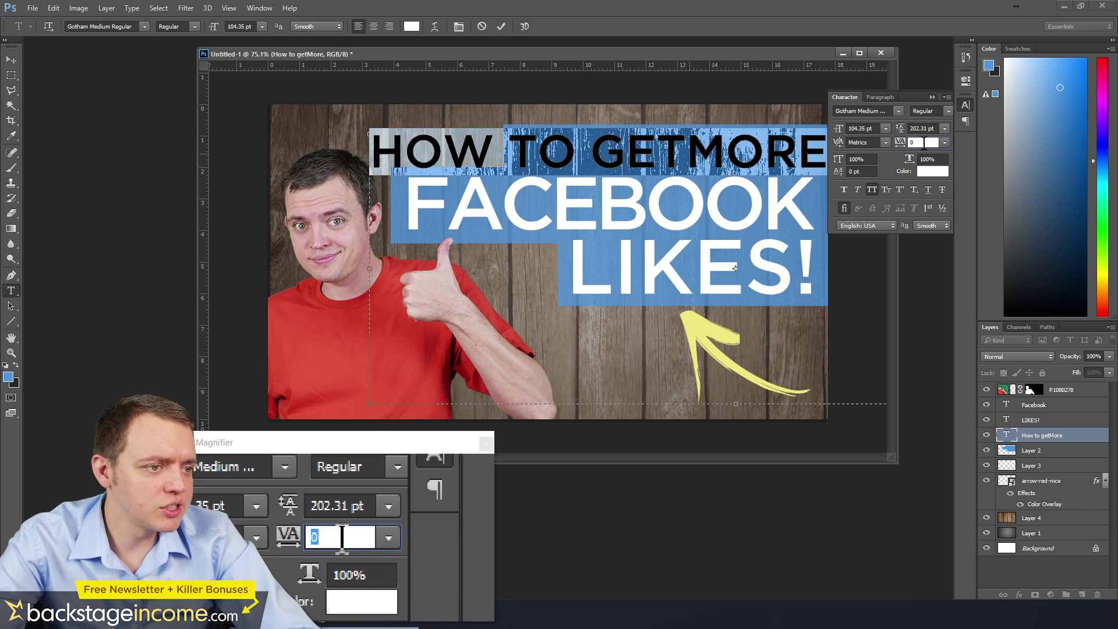
{"action": "key", "text": "Return"}
- Reduce the top line's font size to 81.35 pt and move it right above FACEBOOK
{"action": "left_click", "coordinate": [671, 153]}
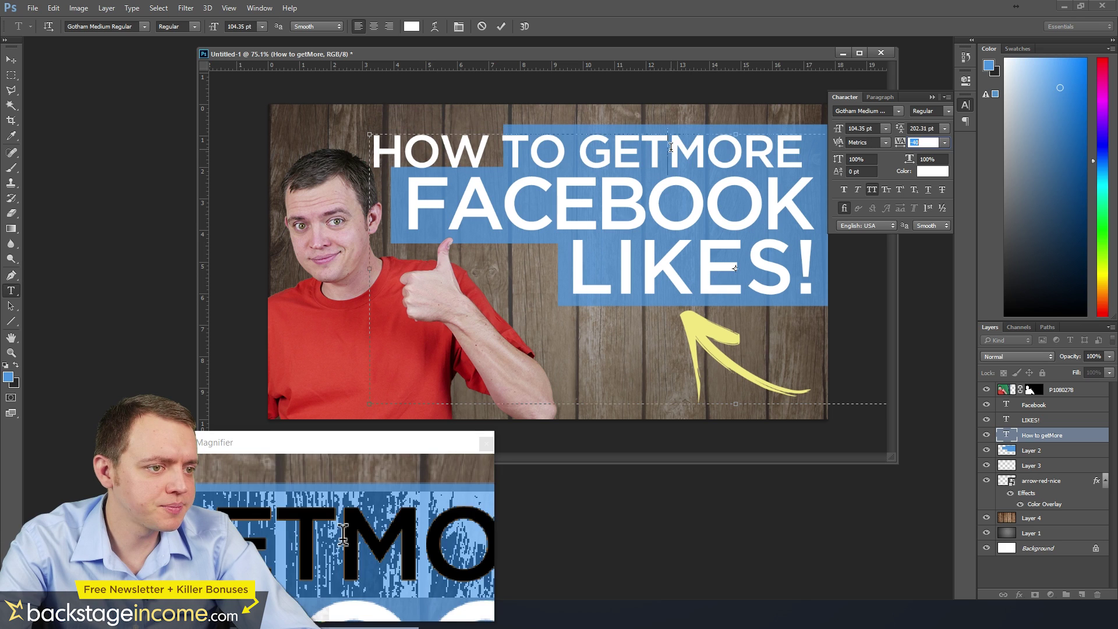
{"action": "key", "text": "ctrl+a"}
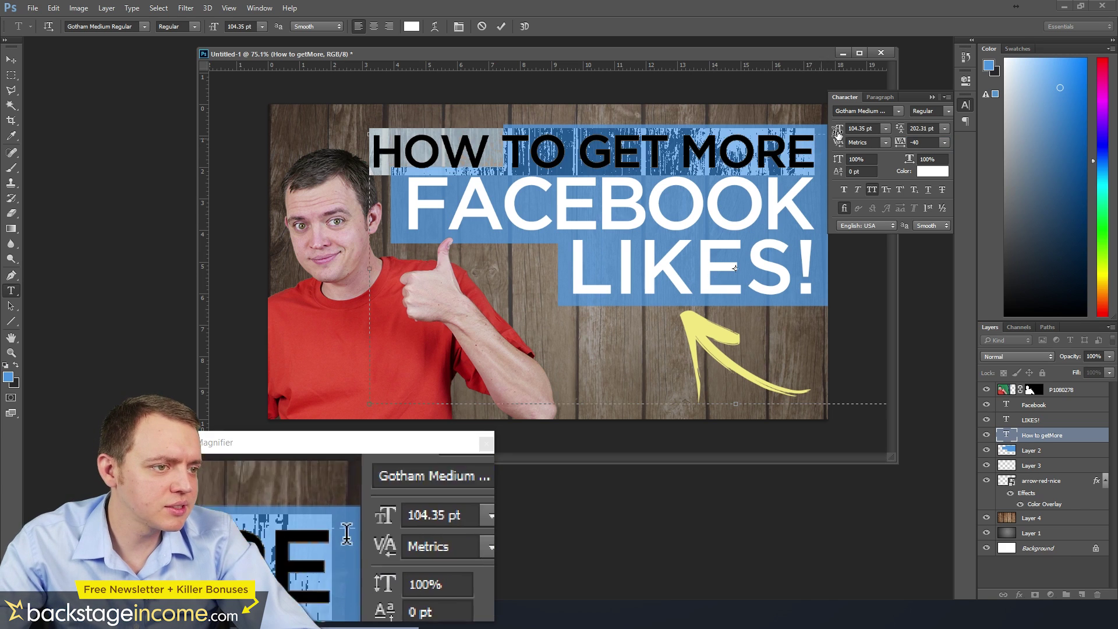
{"action": "left_click", "coordinate": [859, 129]}
{"action": "key", "text": "Down"}
{"action": "key", "text": "Down"}
{"action": "key", "text": "Down"}
{"action": "key", "text": "Down"}
{"action": "key", "text": "Down"}
{"action": "key", "text": "Down"}
{"action": "key", "text": "Down"}
{"action": "key", "text": "Down"}
{"action": "key", "text": "Down"}
{"action": "key", "text": "Down"}
{"action": "key", "text": "Down"}
{"action": "key", "text": "Down"}
{"action": "key", "text": "Down"}
{"action": "key", "text": "Down"}
{"action": "key", "text": "Down"}
{"action": "key", "text": "Down"}
{"action": "key", "text": "Down"}
{"action": "key", "text": "Down"}
{"action": "key", "text": "Down"}
{"action": "key", "text": "Down"}
{"action": "key", "text": "Down"}
{"action": "key", "text": "Down"}
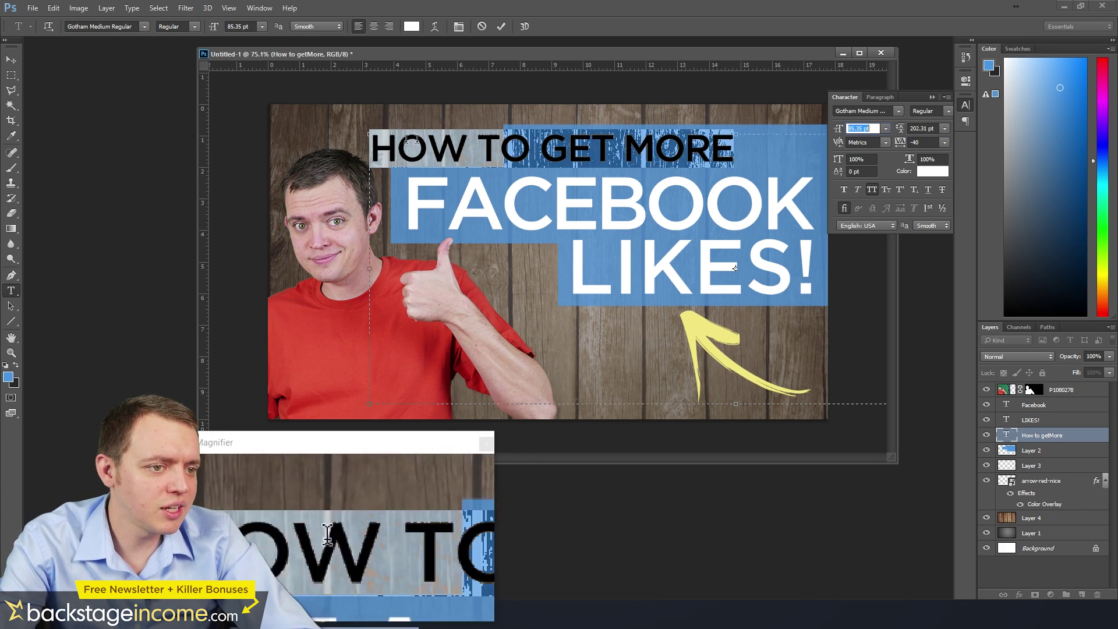
{"action": "left_click", "coordinate": [14, 64]}
{"action": "left_click_drag", "start_coordinate": [461, 146], "coordinate": [561, 153]}
- Stretch the left end of the Layer 2 blue box to sit fully behind 'HOW TO GET MORE'
{"action": "left_click", "coordinate": [965, 105]}
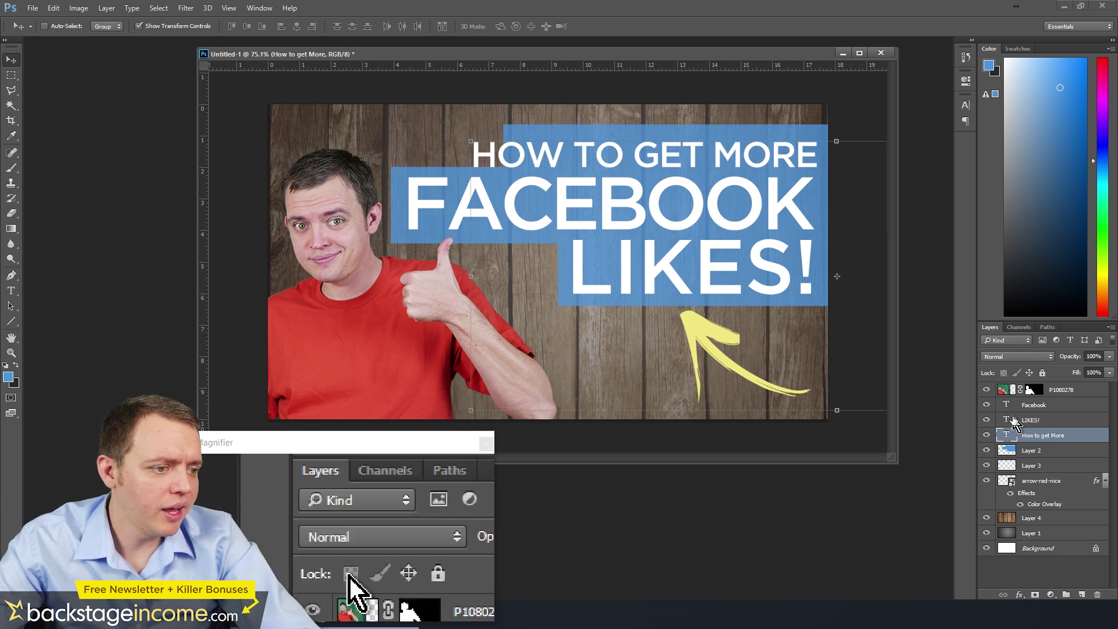
{"action": "left_click", "coordinate": [1031, 451]}
{"action": "left_click", "coordinate": [11, 75]}
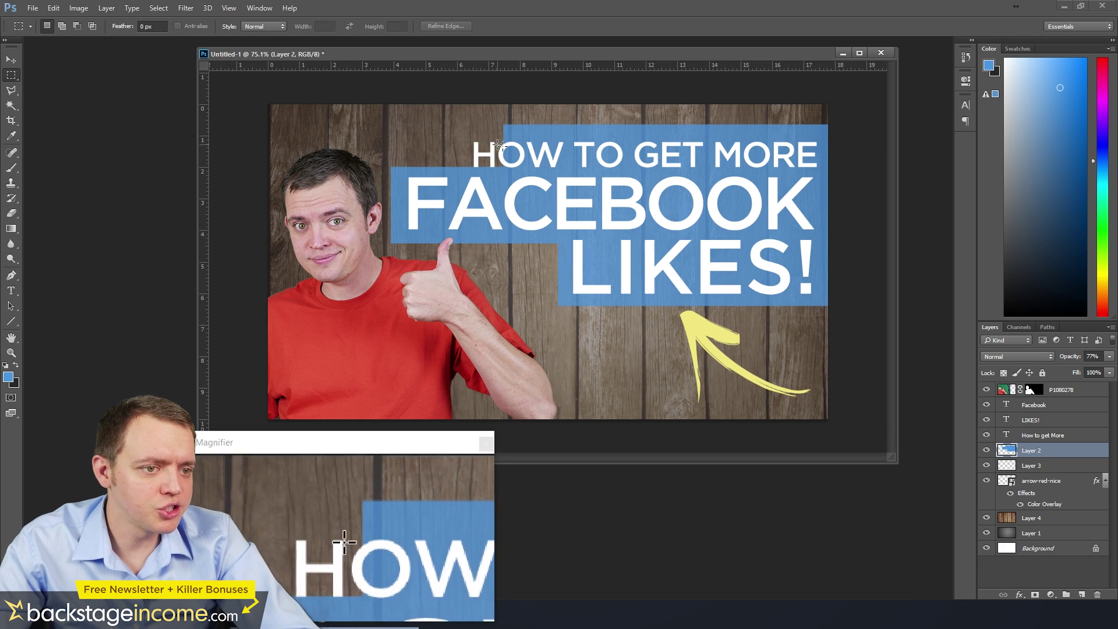
{"action": "left_click_drag", "start_coordinate": [532, 115], "coordinate": [460, 152]}
{"action": "key", "text": "ctrl+t"}
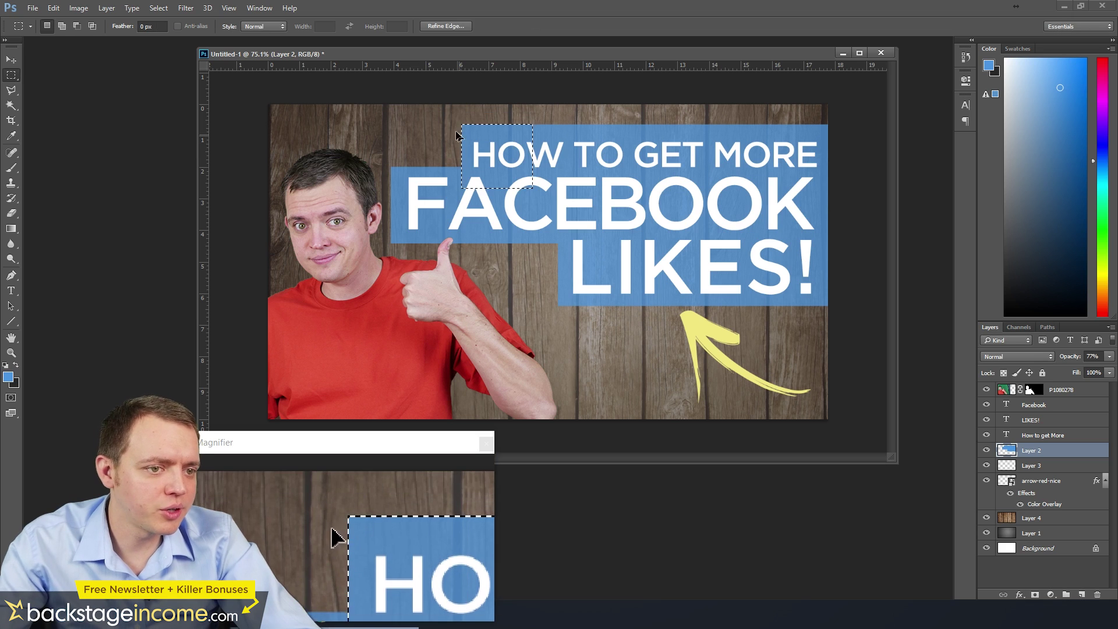
{"action": "key", "text": "Return"}
{"action": "left_click_drag", "start_coordinate": [449, 114], "coordinate": [870, 133]}
{"action": "key", "text": "ctrl+d"}
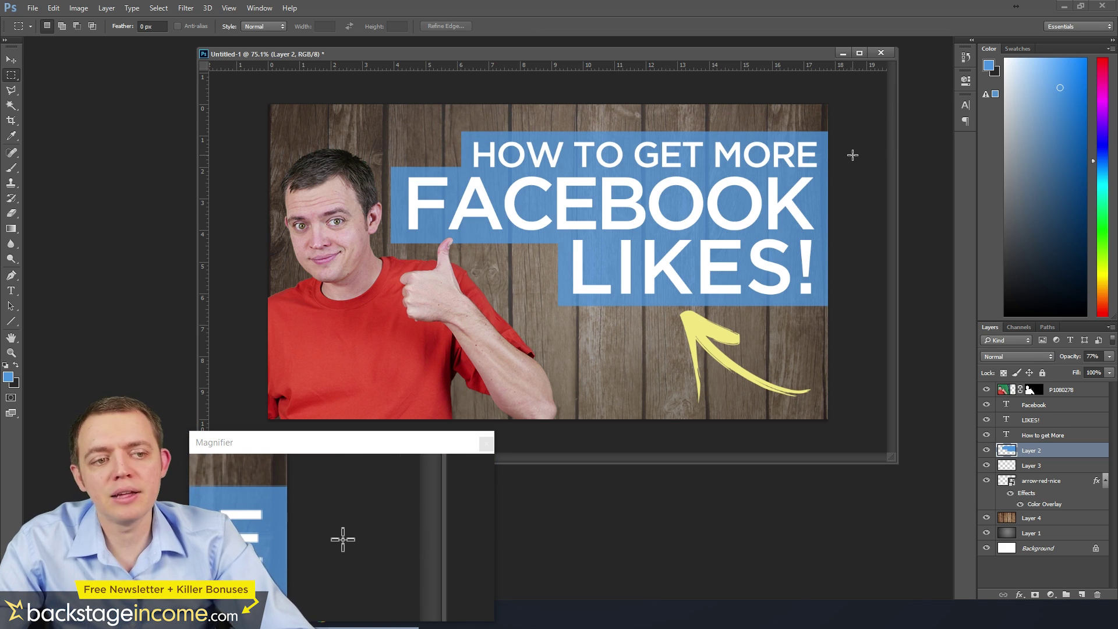